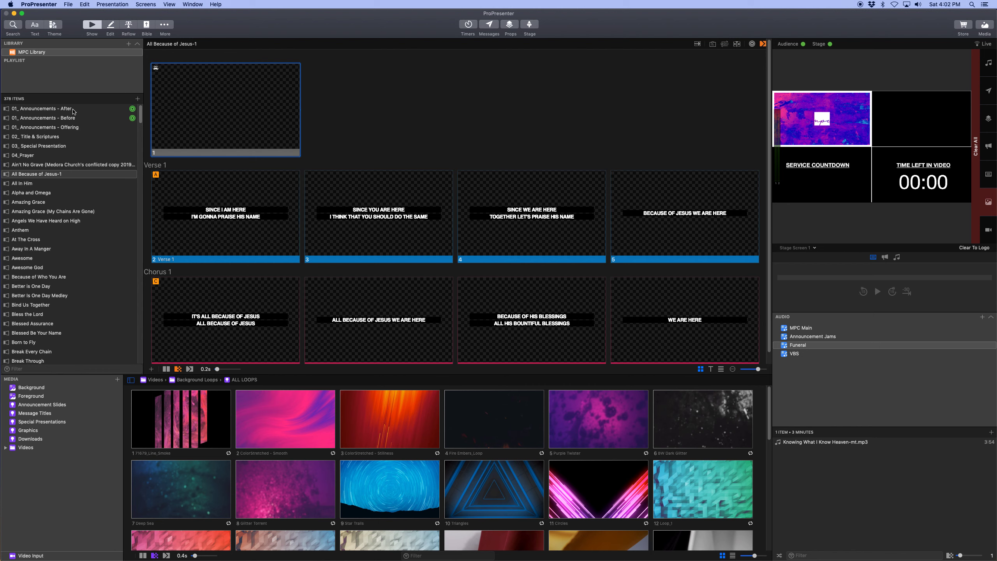
Open the Alpha and Omega presentation from the library list
left_click(62, 167)
key("Down")
key("Down")
key("Down")
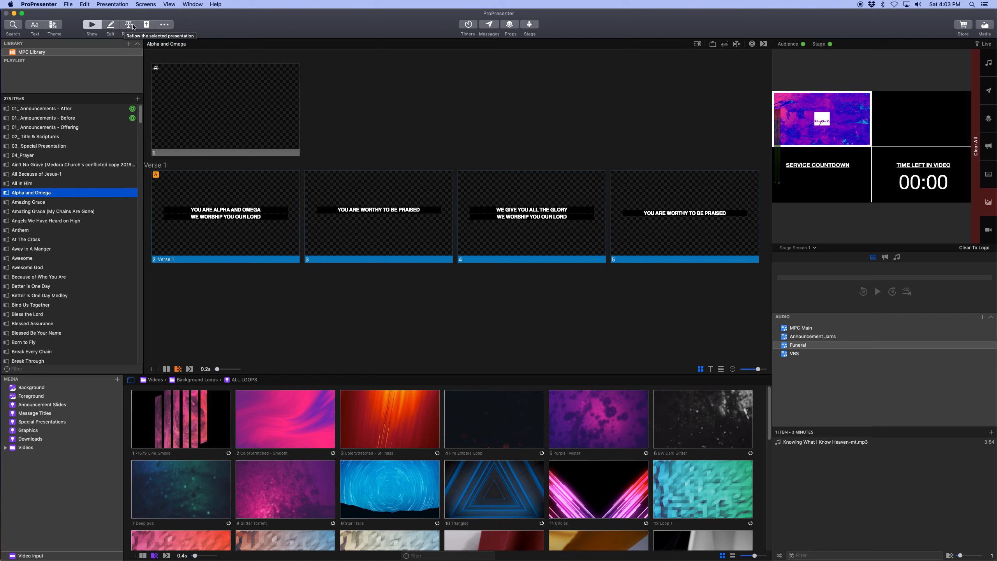
Check the list of additional editors and browse the presentations in the library search
left_click(170, 26)
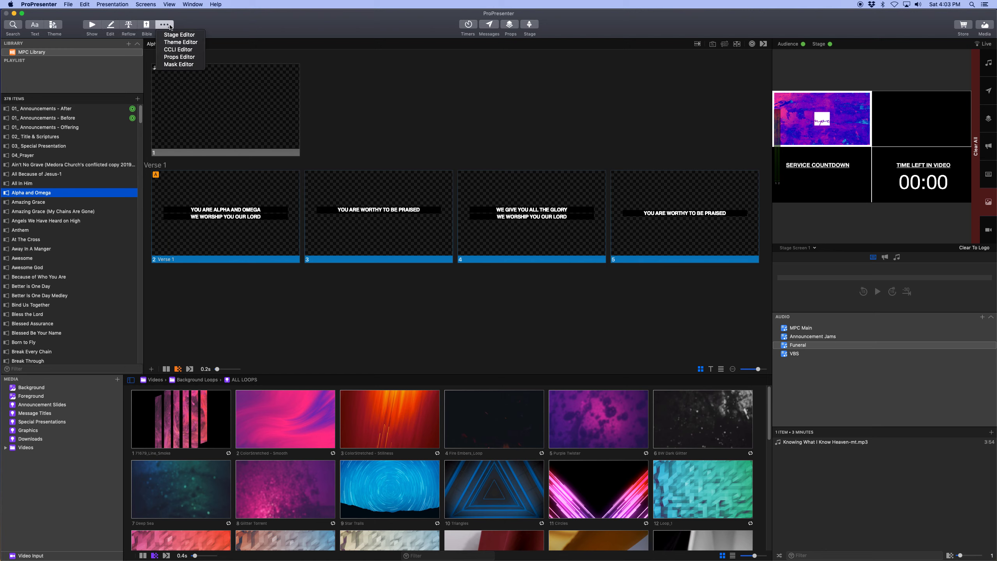
left_click(170, 26)
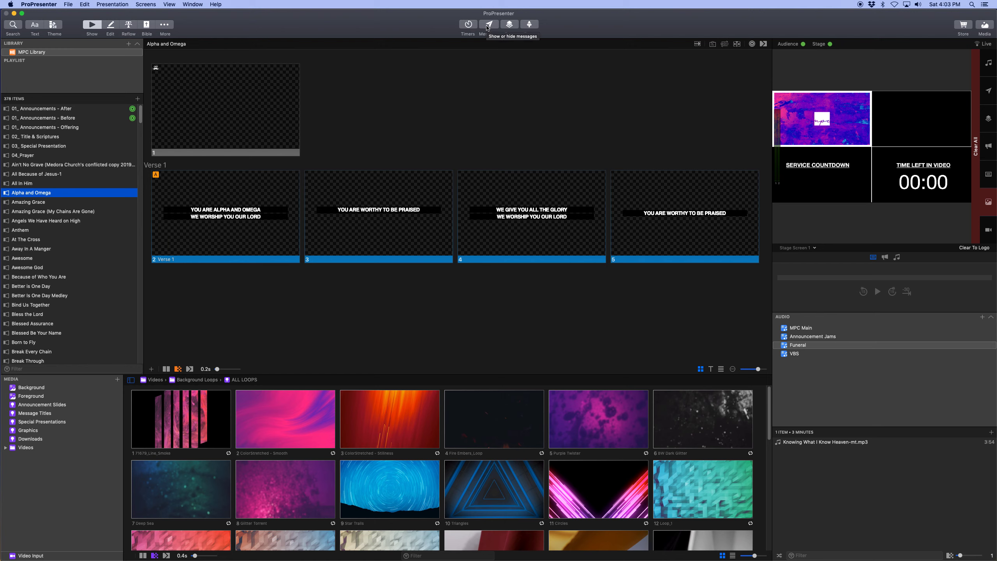
left_click(12, 27)
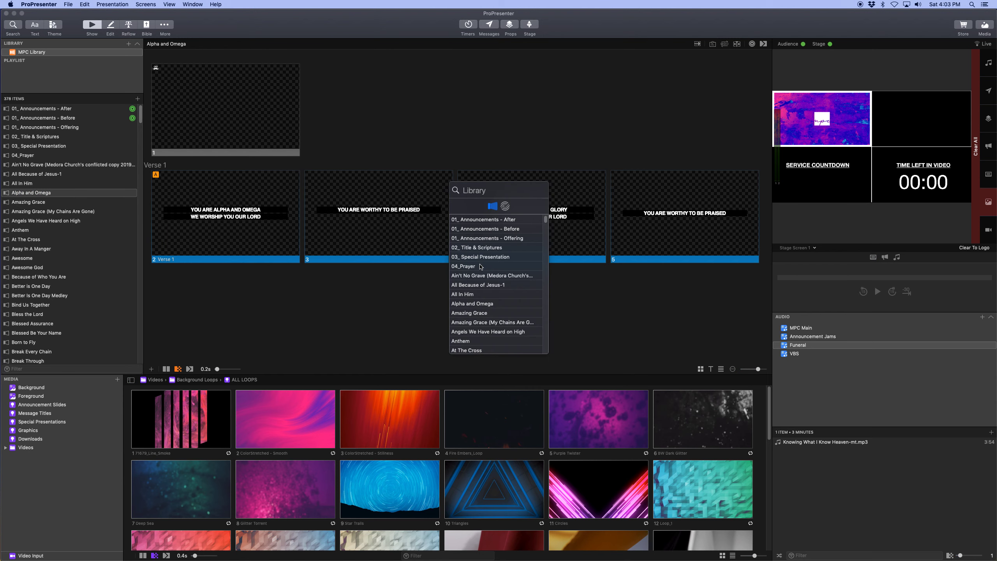
scroll(482, 269, "down", 5)
scroll(481, 268, "up", 5)
left_click(234, 24)
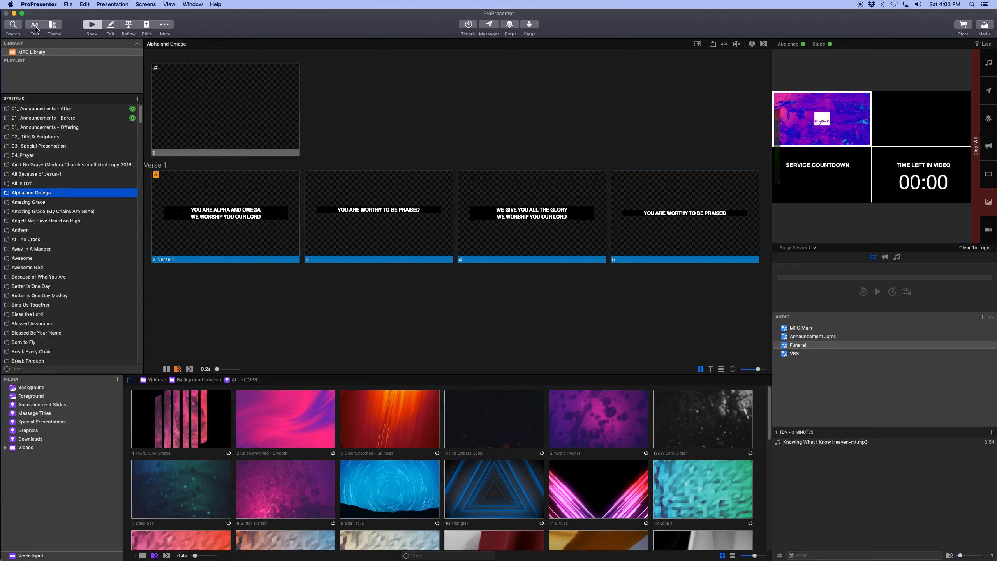
Look through the available themes, including the MPC Standards templates, without applying one
left_click(53, 25)
mouse_move(65, 58)
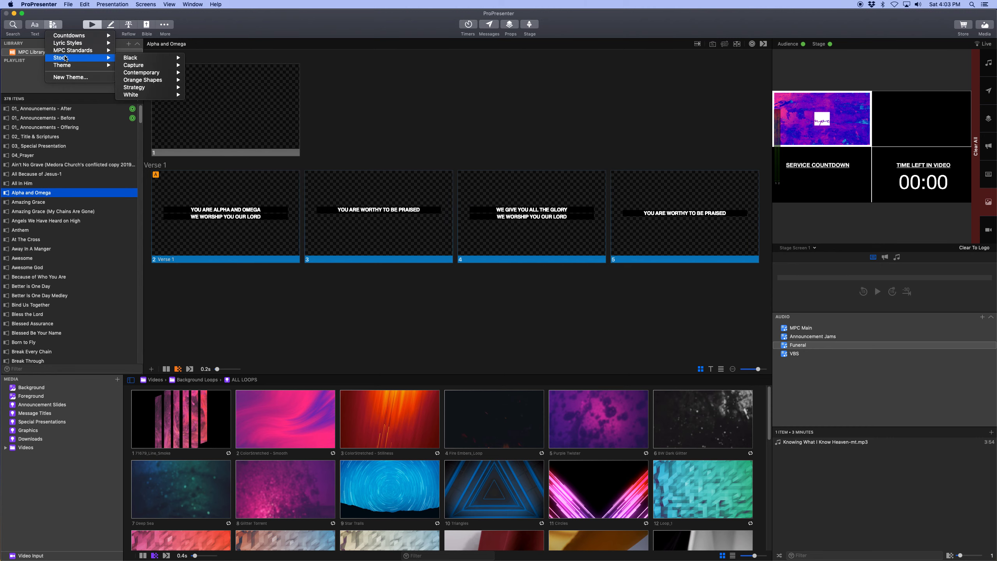
mouse_move(96, 51)
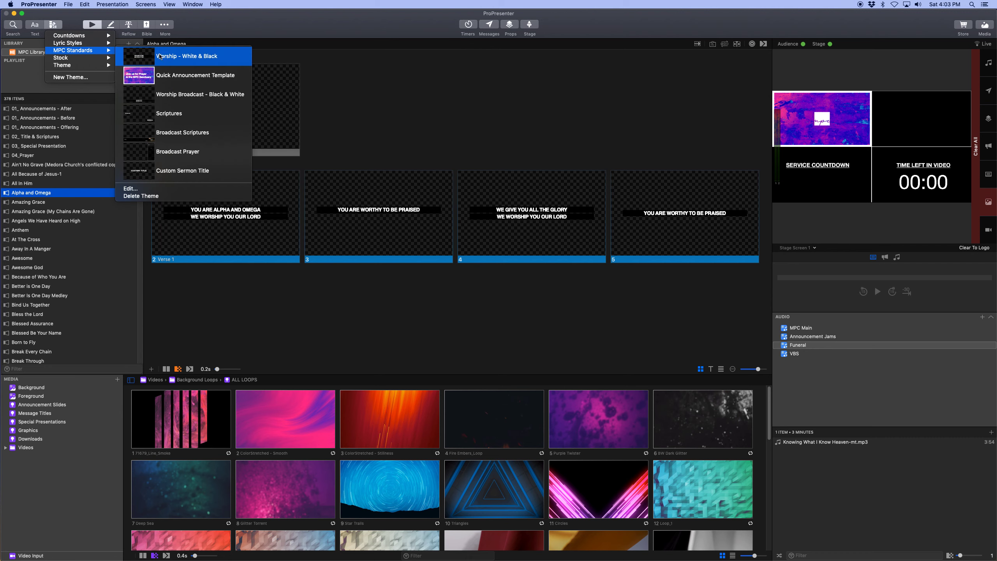
left_click(209, 26)
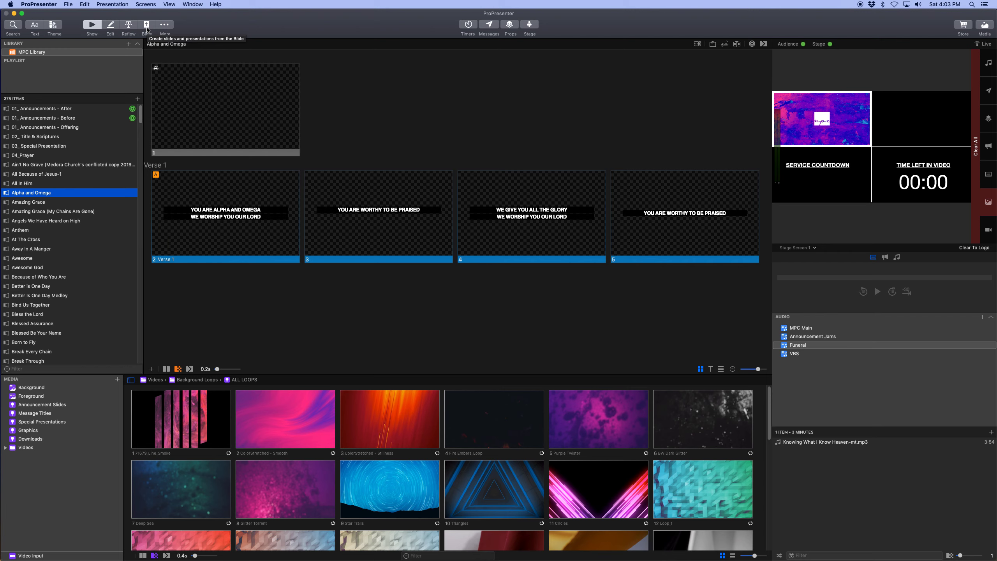
left_click(164, 26)
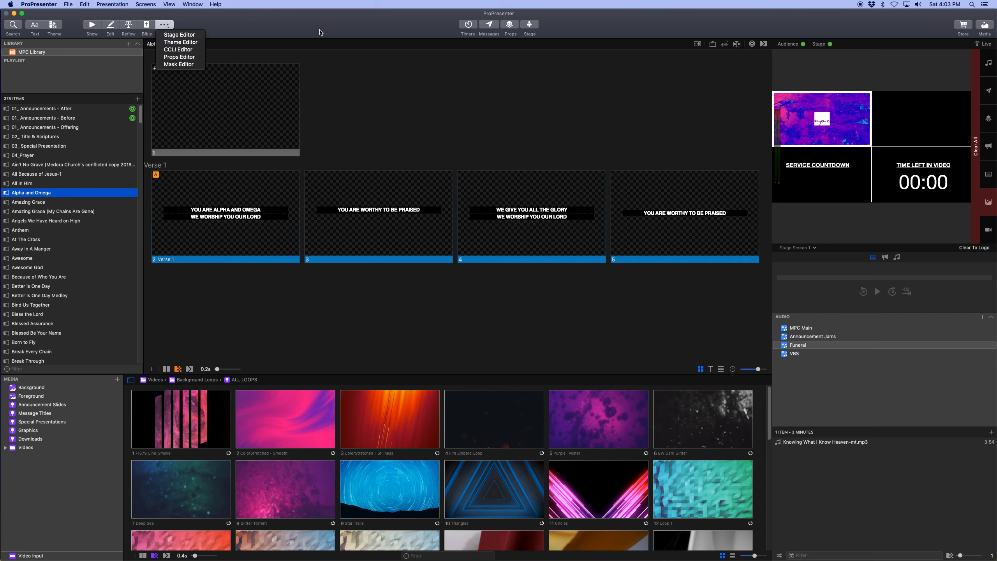
left_click(385, 32)
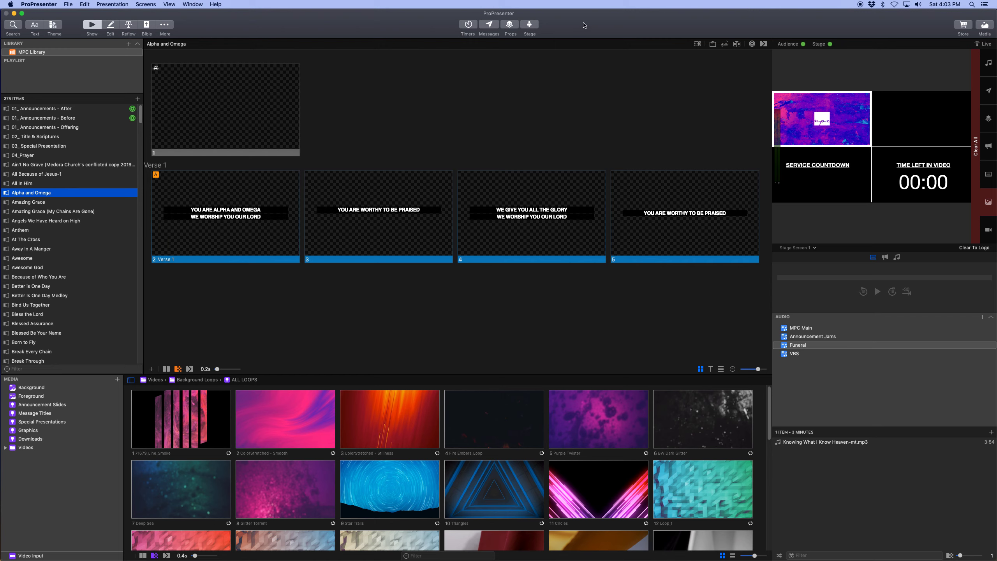
left_click(985, 25)
left_click(985, 26)
Preview the TV: Left, TV: Right and Broadcast NDI audience screens one after another
left_click(814, 248)
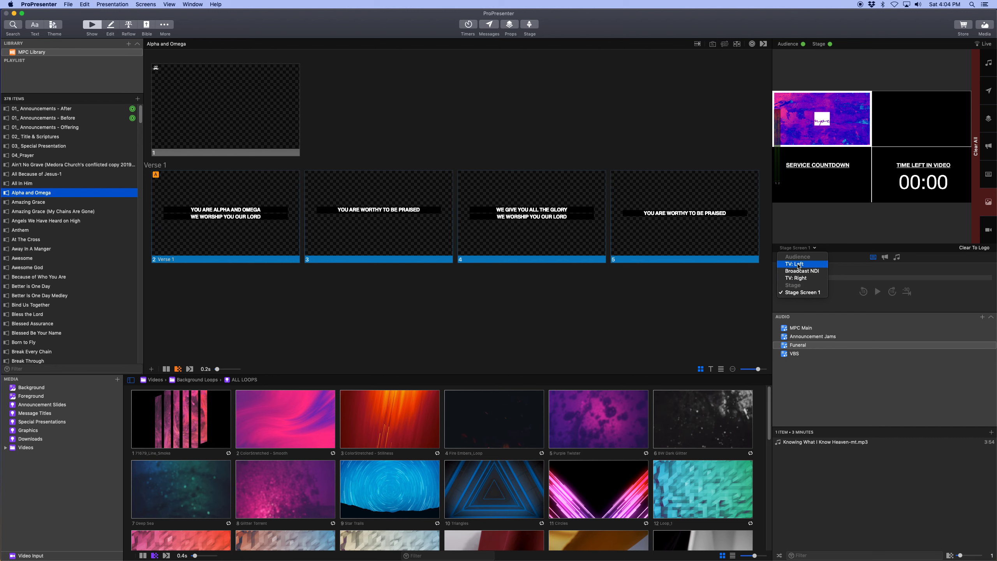
left_click(799, 267)
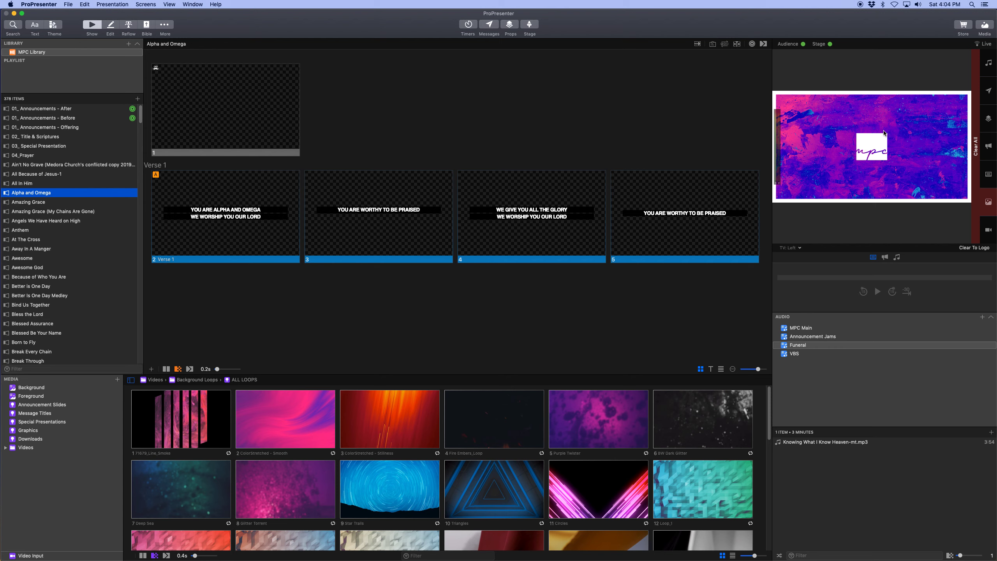
left_click(791, 247)
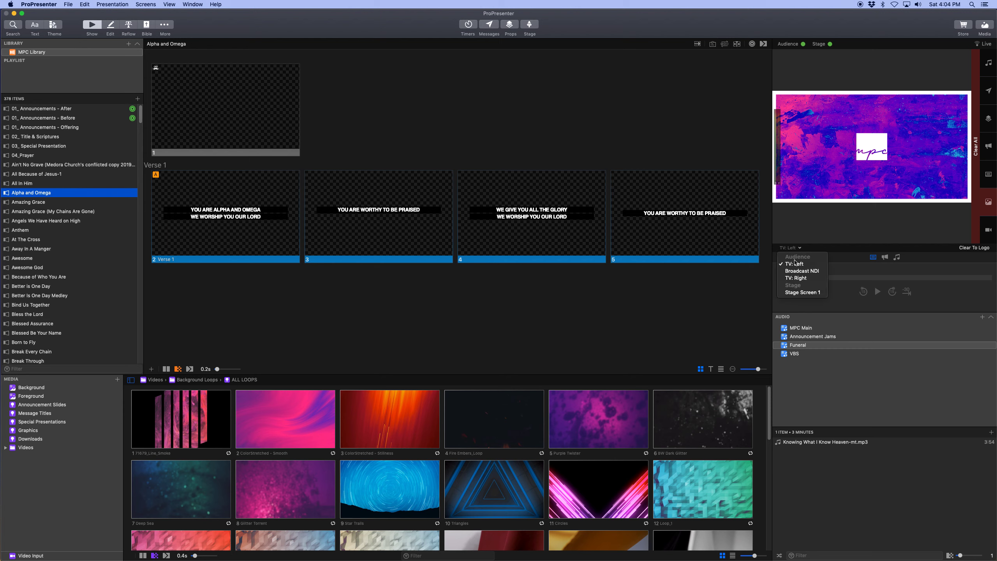
left_click(799, 280)
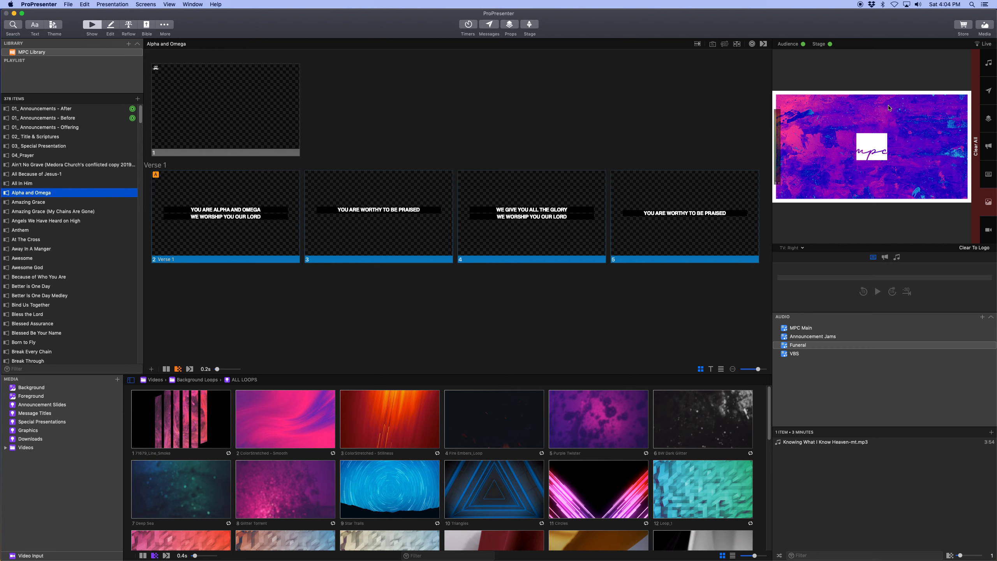
left_click(800, 248)
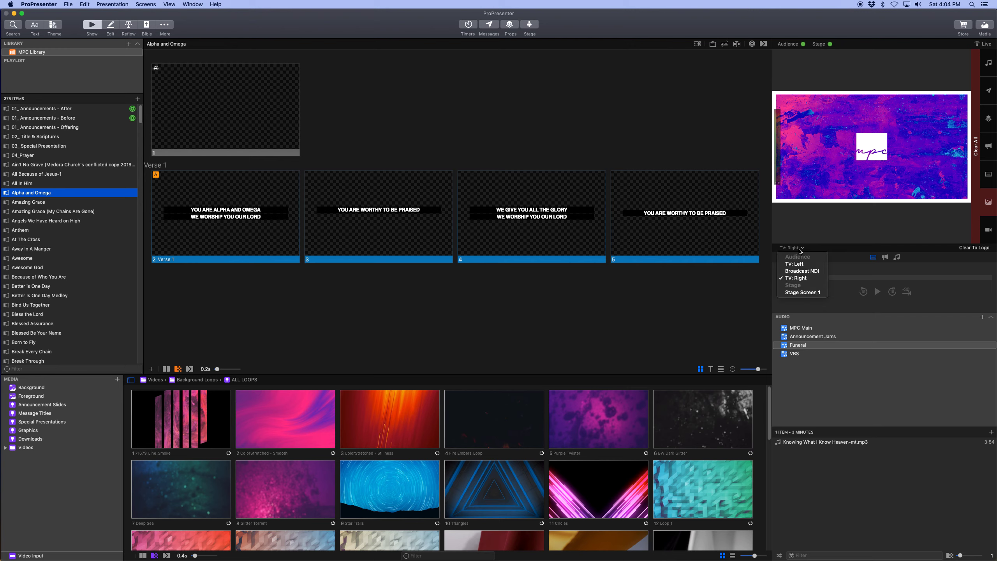
left_click(801, 271)
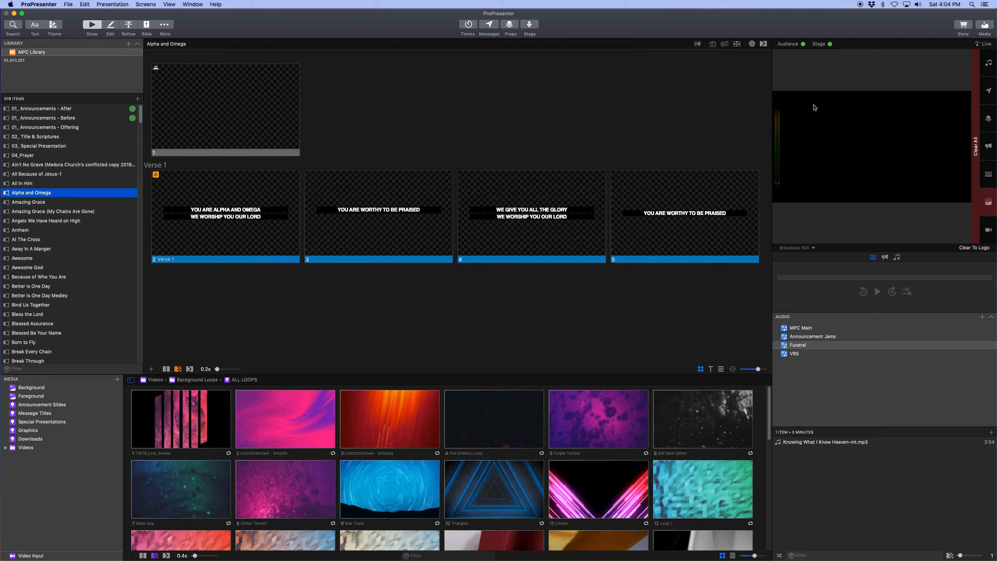
Put the first Verse 1 slide of Alpha and Omega live and switch the output preview to Stage Screen 1
left_click(260, 119)
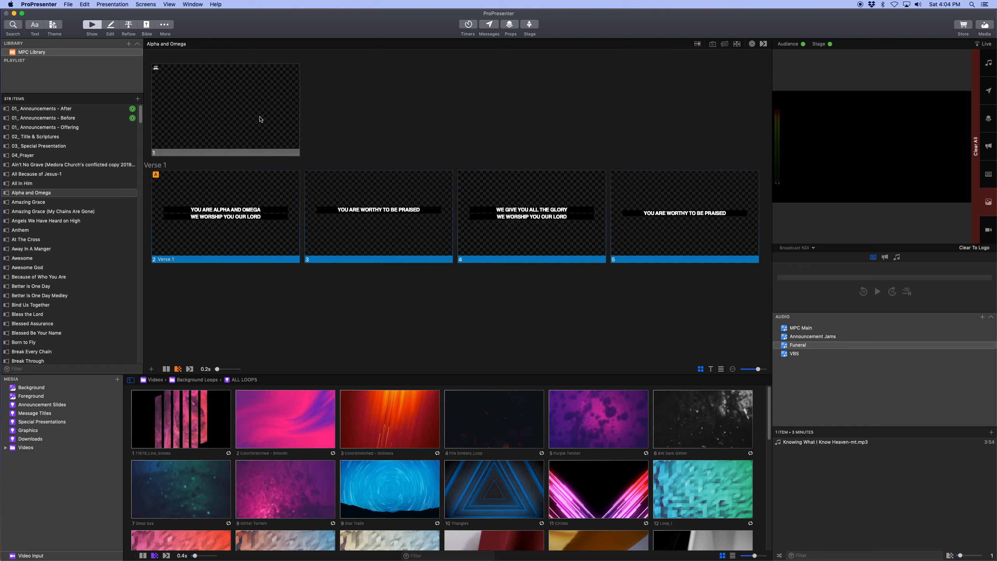
left_click(261, 119)
left_click(257, 211)
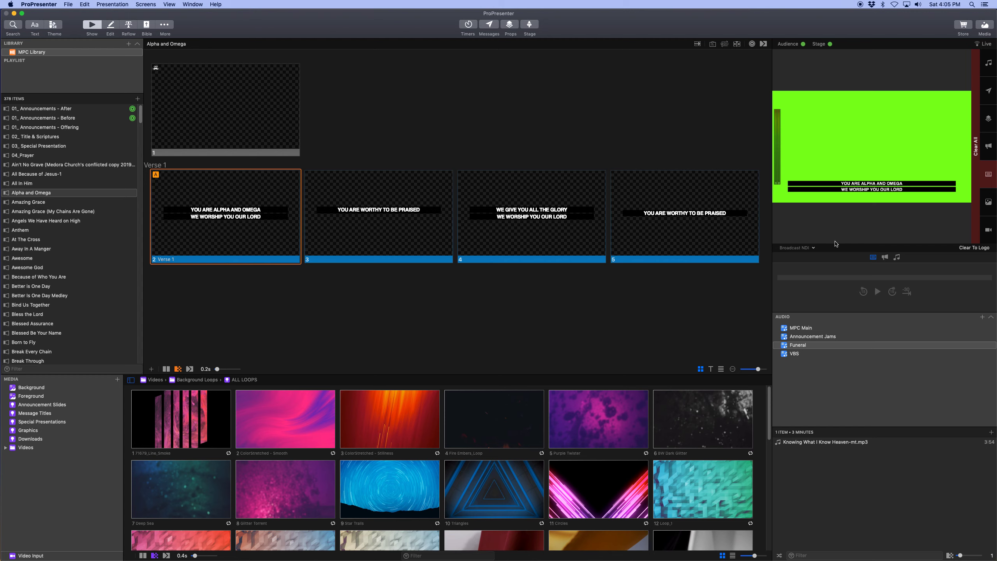
left_click(804, 248)
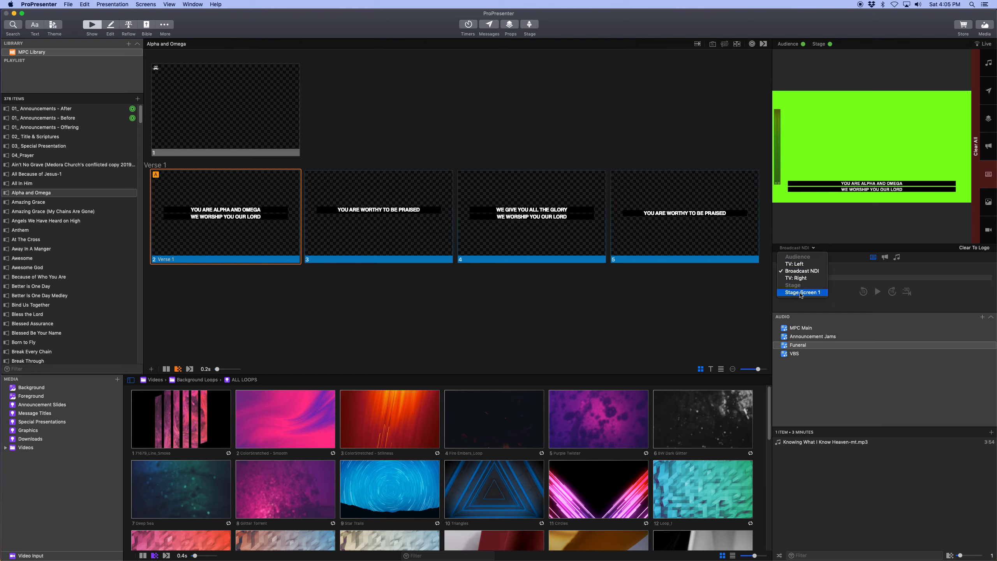
left_click(801, 294)
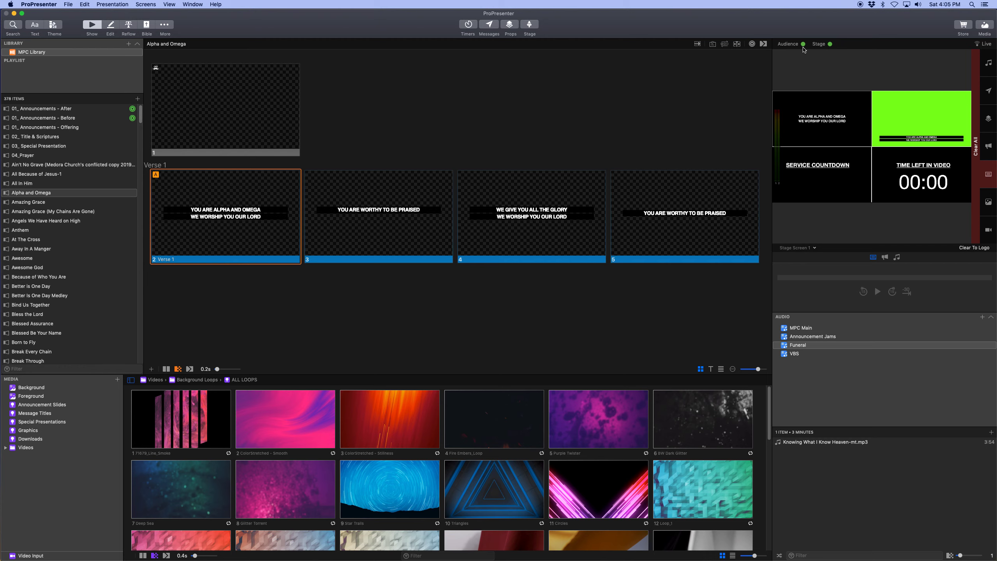
left_click(789, 45)
left_click(789, 47)
left_click(817, 45)
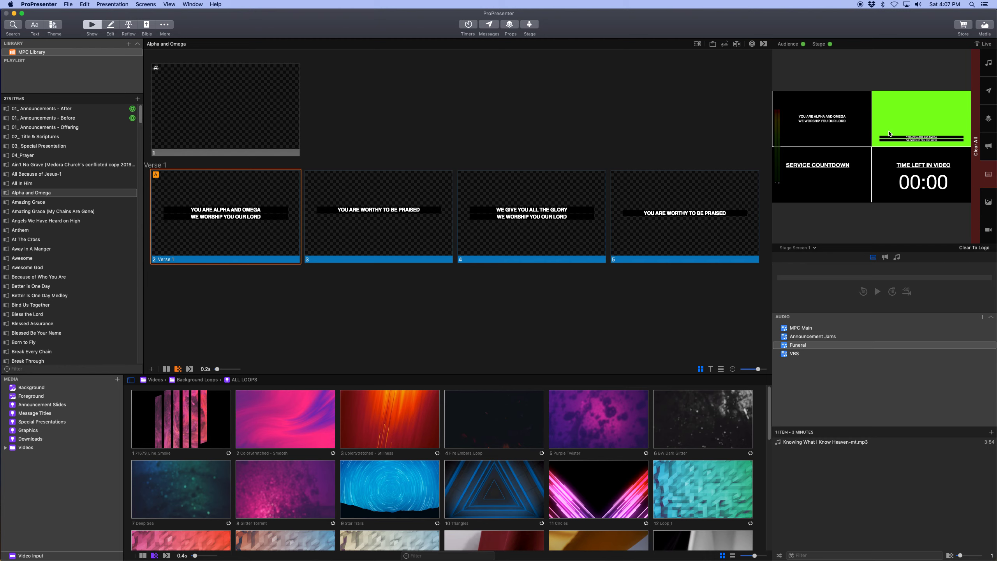
Clear the live slide, and play the Fire Embers_Loop background briefly before clearing the media layer
left_click(987, 177)
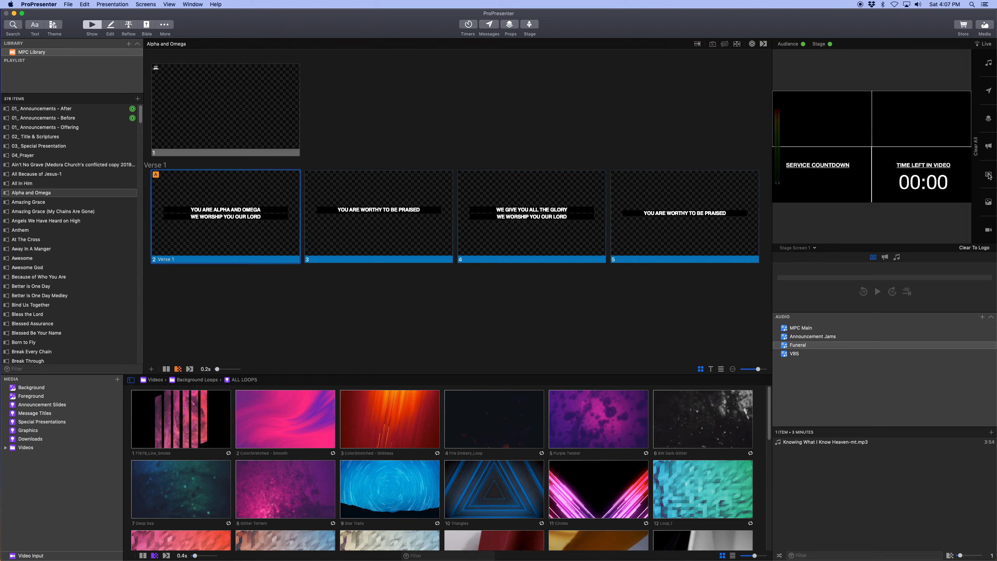
left_click(498, 419)
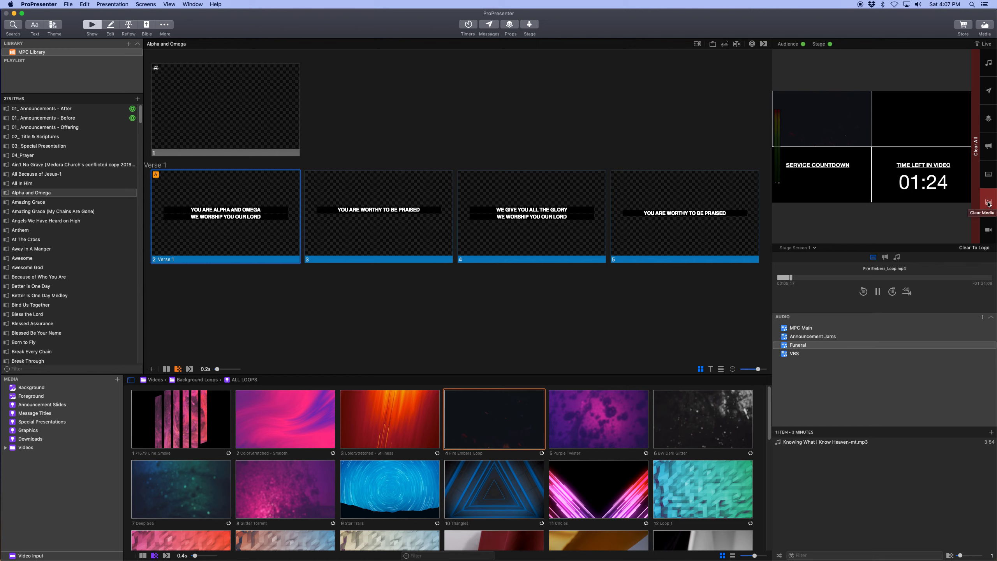
left_click(988, 203)
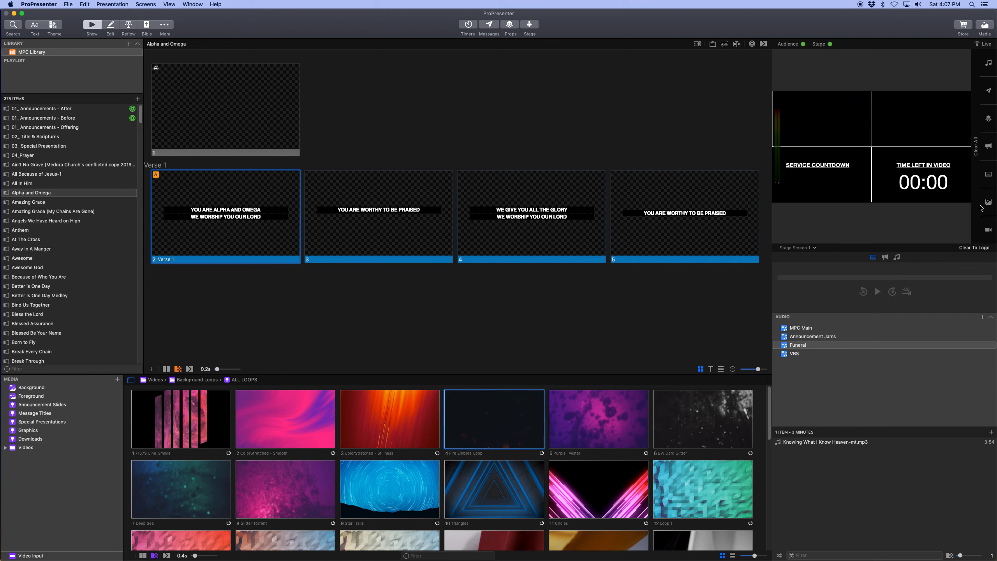
Show slide 4 over the Fire Embers_Loop background and clear only the slide layer
left_click(504, 249)
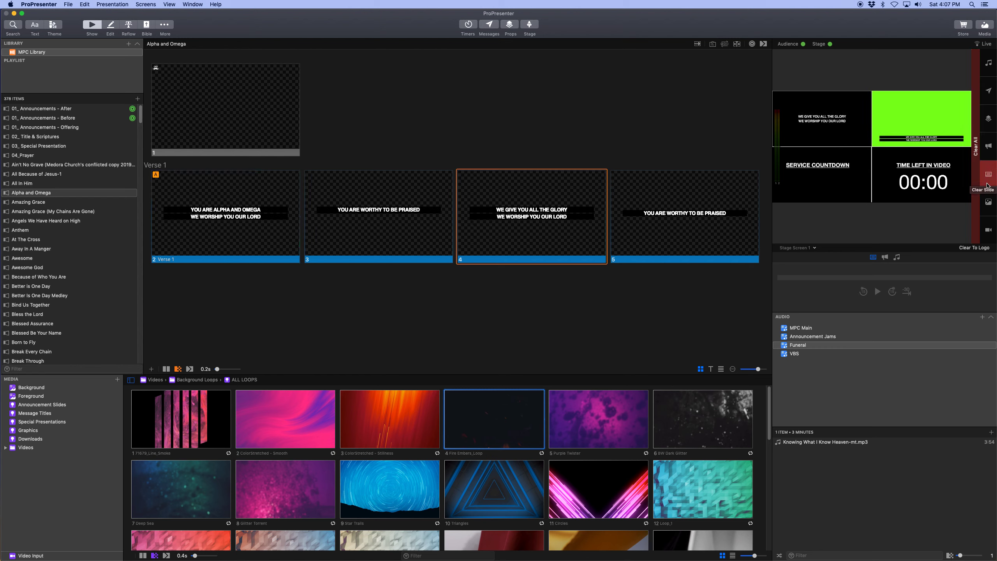
left_click(482, 416)
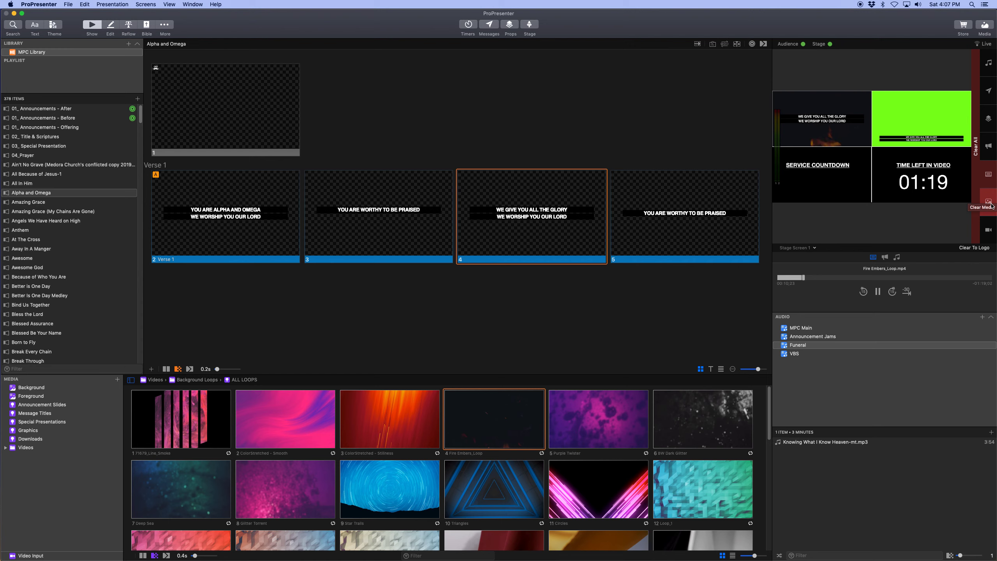
left_click(991, 176)
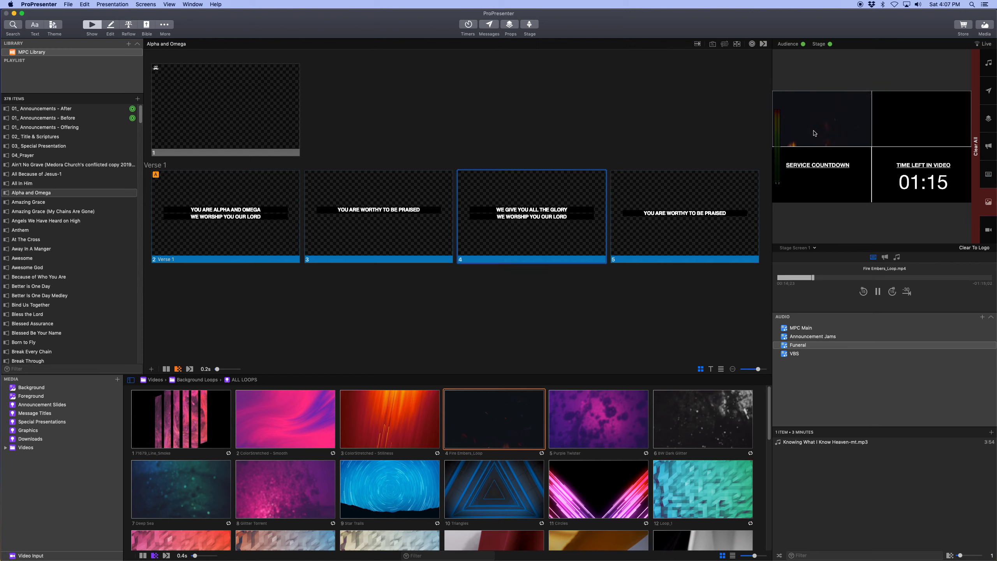
Bring slide 4 back live and clear only the media layer behind it
left_click(567, 218)
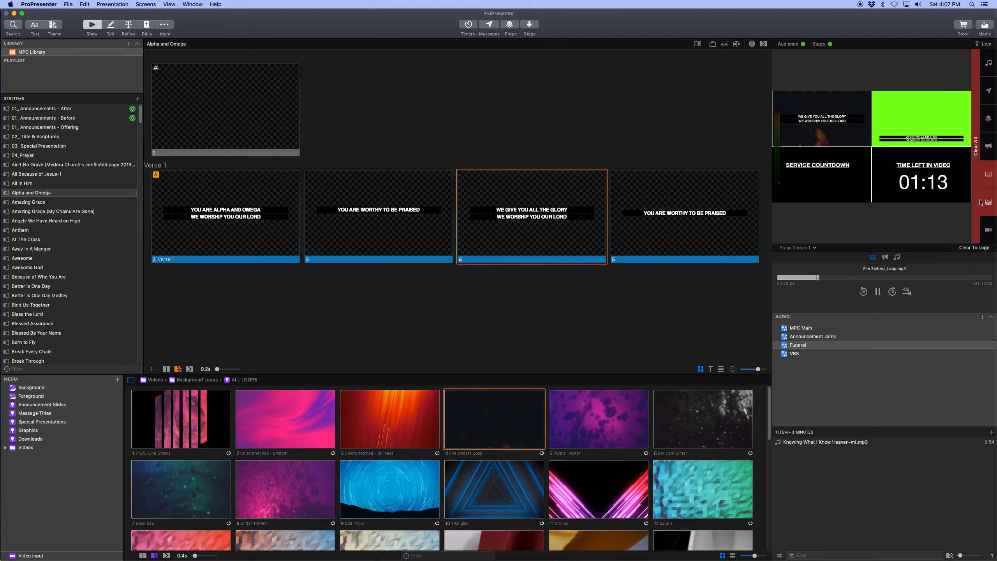
left_click(989, 202)
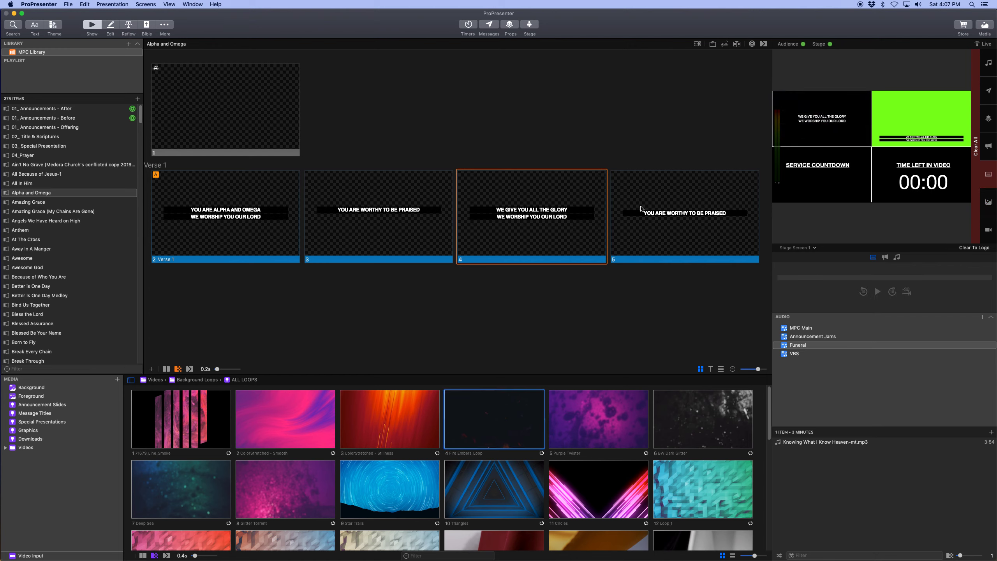
Play Fire Embers_Loop behind the live slide again and clear all layers at once
left_click(543, 399)
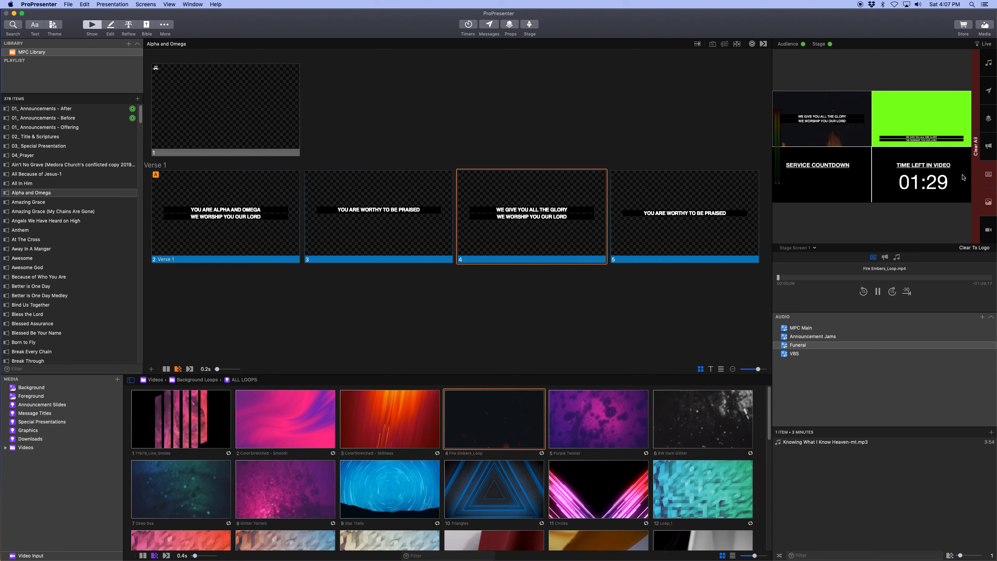
left_click(977, 152)
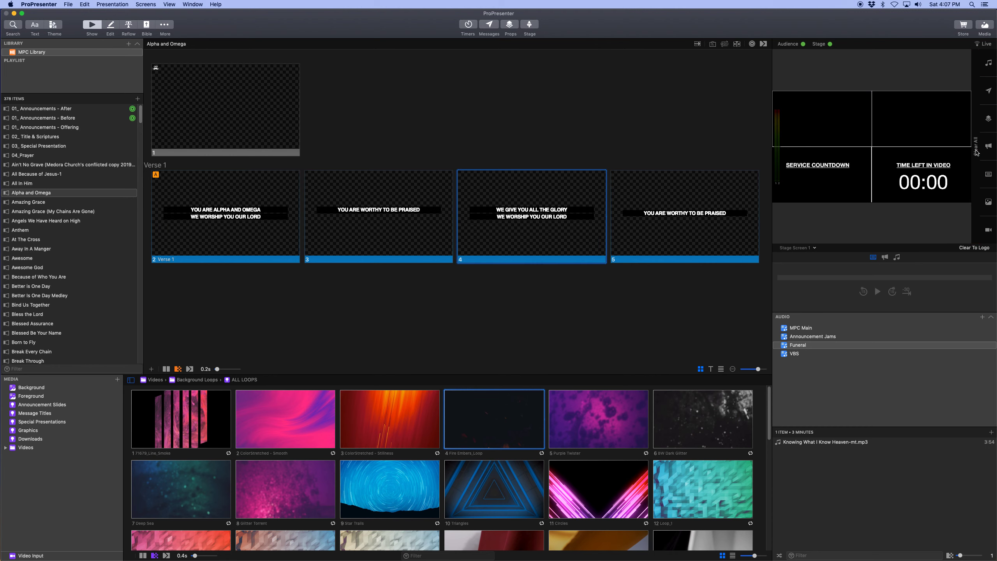
Play the Fire Embers_Loop background and clear the output to the logo
left_click(509, 419)
left_click(974, 247)
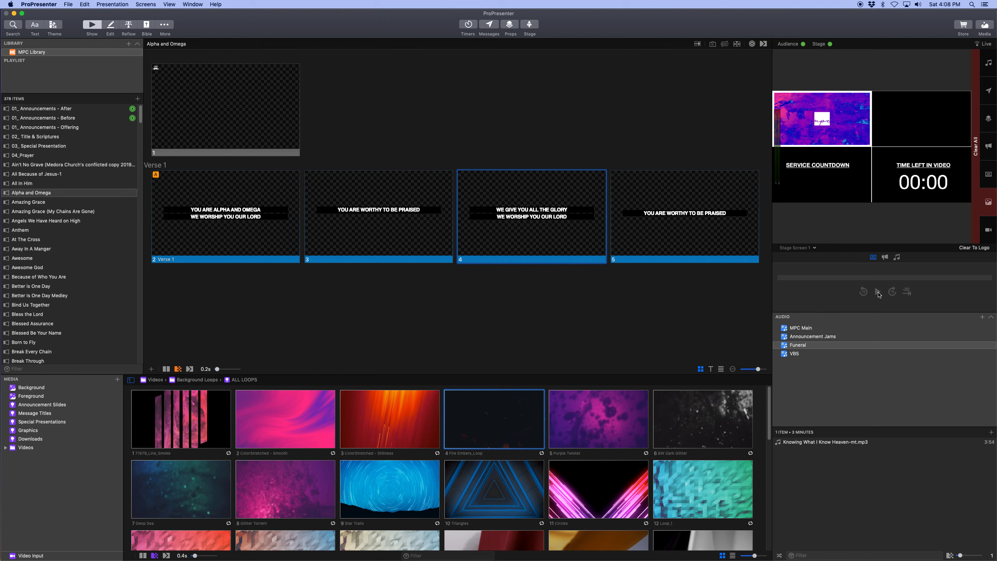
Replay Fire Embers_Loop, try scrubbing its playback position and return the output to the logo
left_click(515, 428)
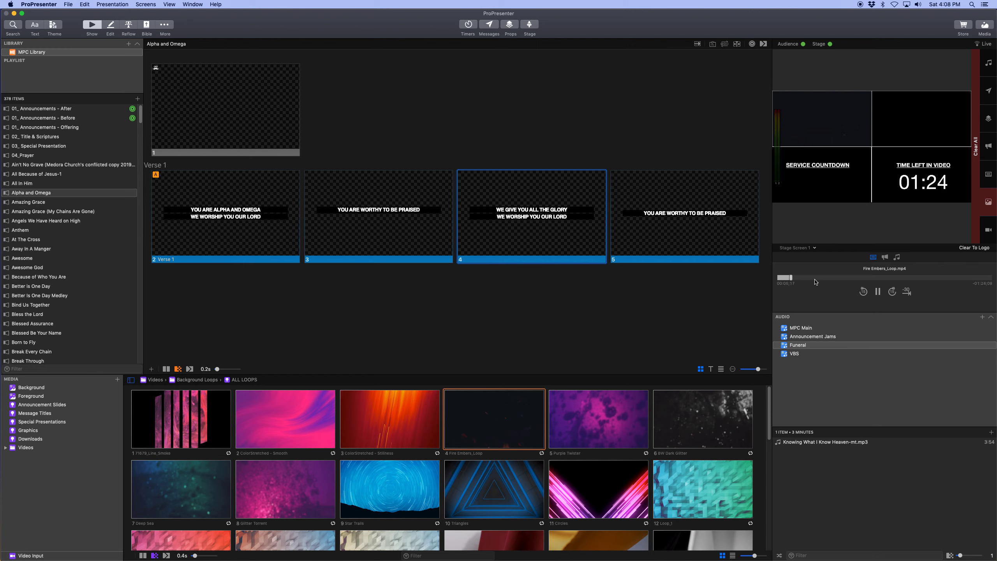
mouse_move(815, 279)
left_mouse_down()
mouse_move(882, 280)
mouse_move(799, 281)
left_mouse_up()
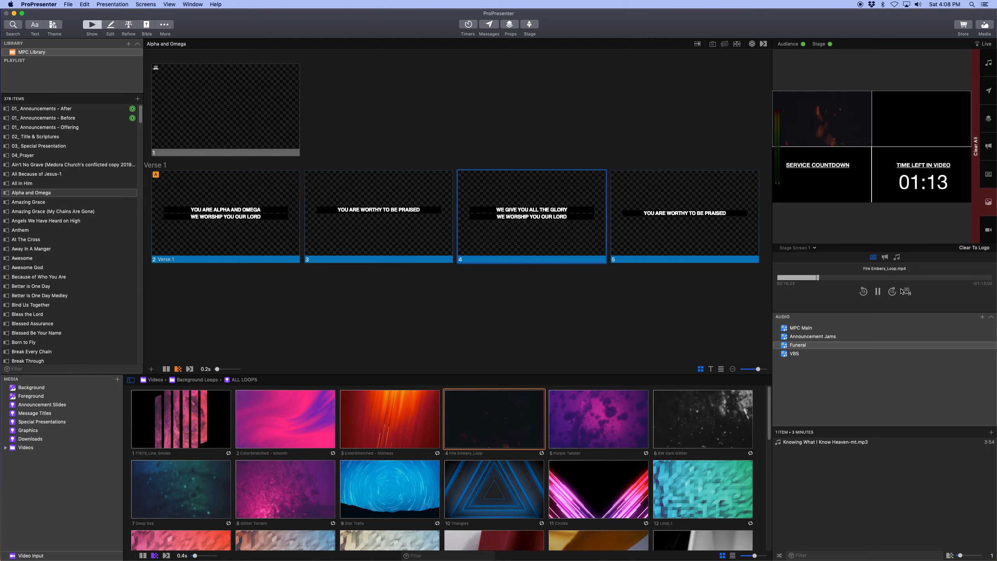
left_click(974, 248)
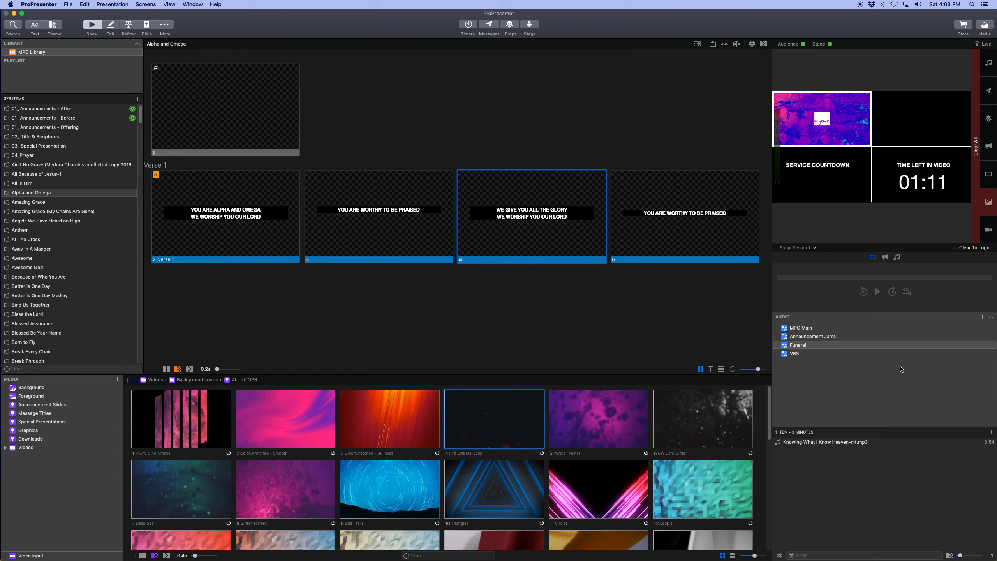
Look through the Announcement Jams, Funeral and VBS audio playlists, ending with the tracks of MPC Main
left_click(831, 329)
left_click(831, 337)
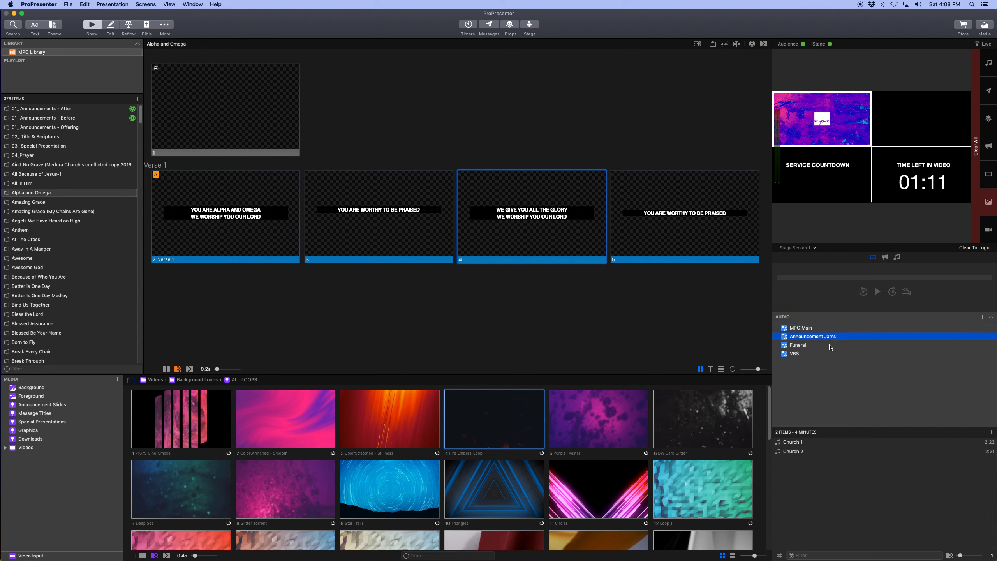
left_click(831, 346)
left_click(831, 354)
right_click(826, 329)
left_click(819, 331)
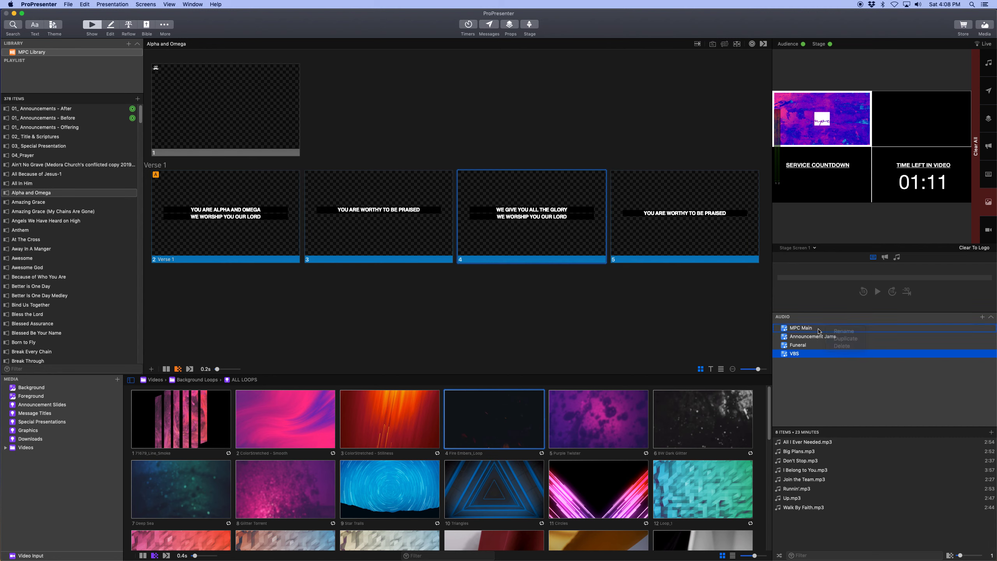
left_click(820, 329)
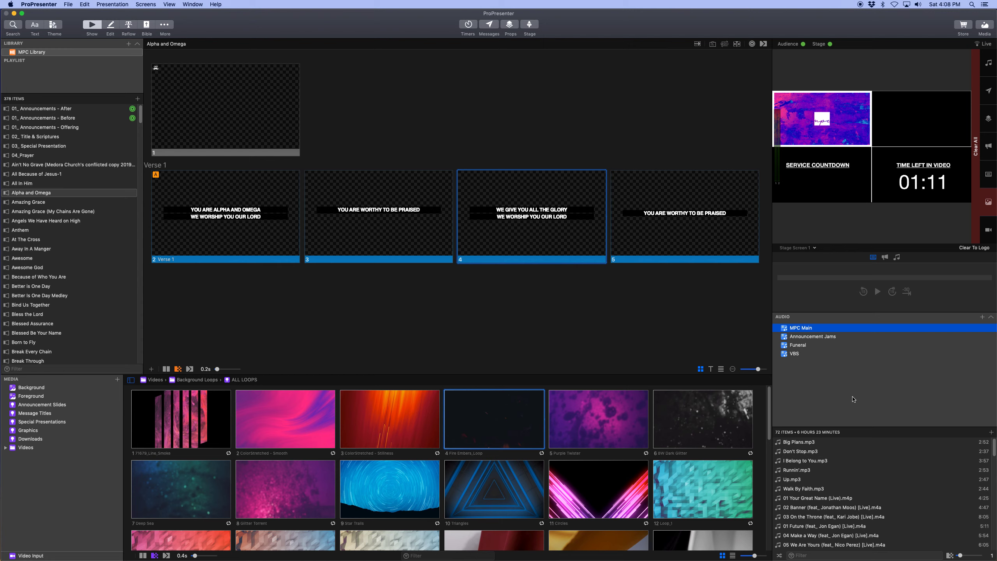
Open the 01_ Announcements - Before and 01_ Announcements - Offering presentations in turn and review the Offering slides
left_click(56, 120)
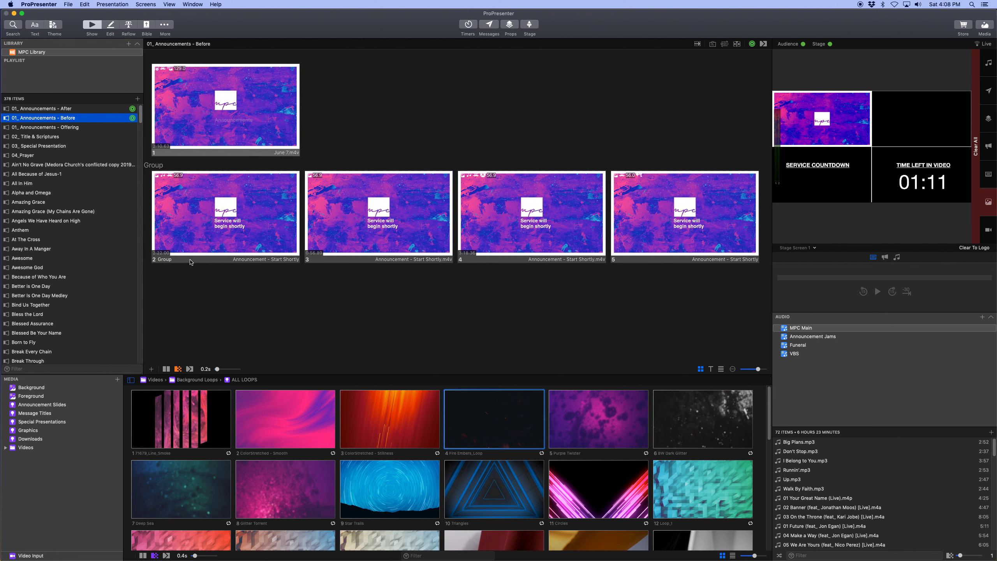
left_click(93, 129)
left_click(465, 222)
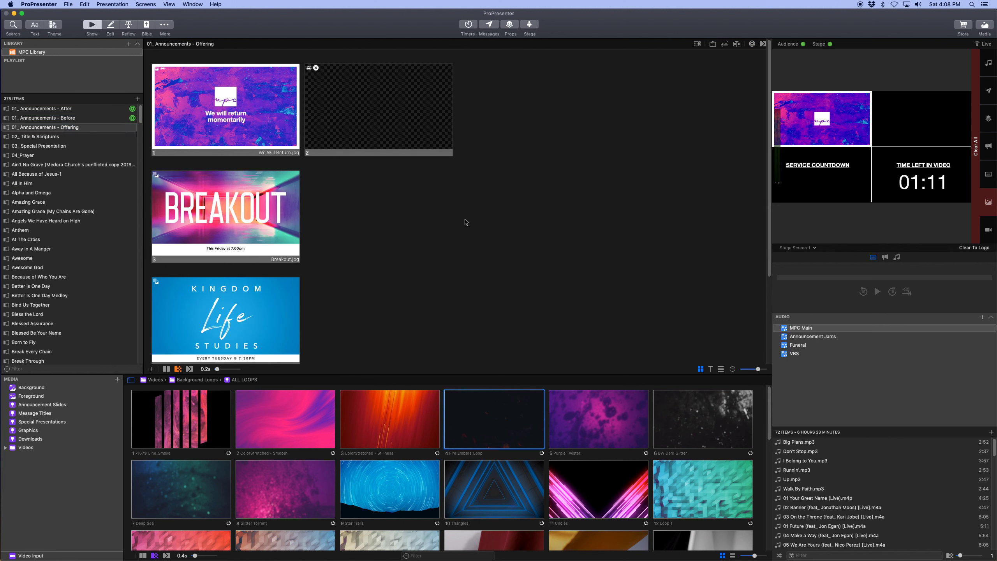
scroll(298, 314, "down", 3)
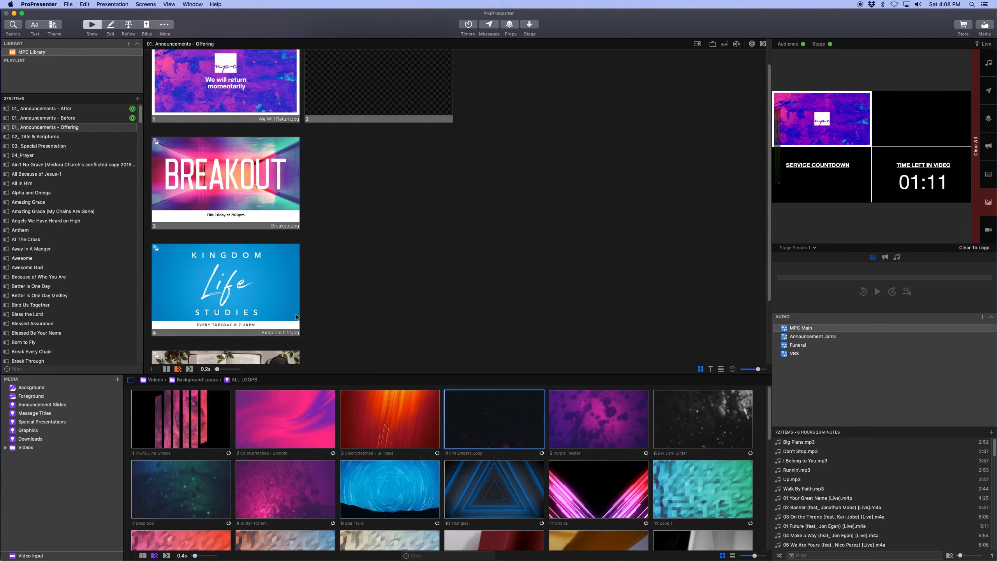
scroll(297, 316, "down", 2)
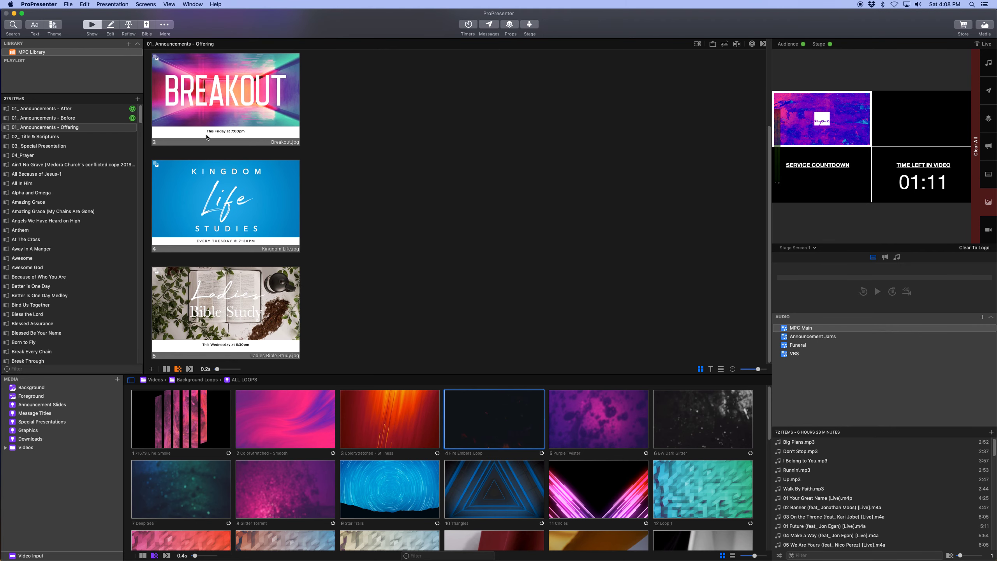
scroll(455, 252, "up", 5)
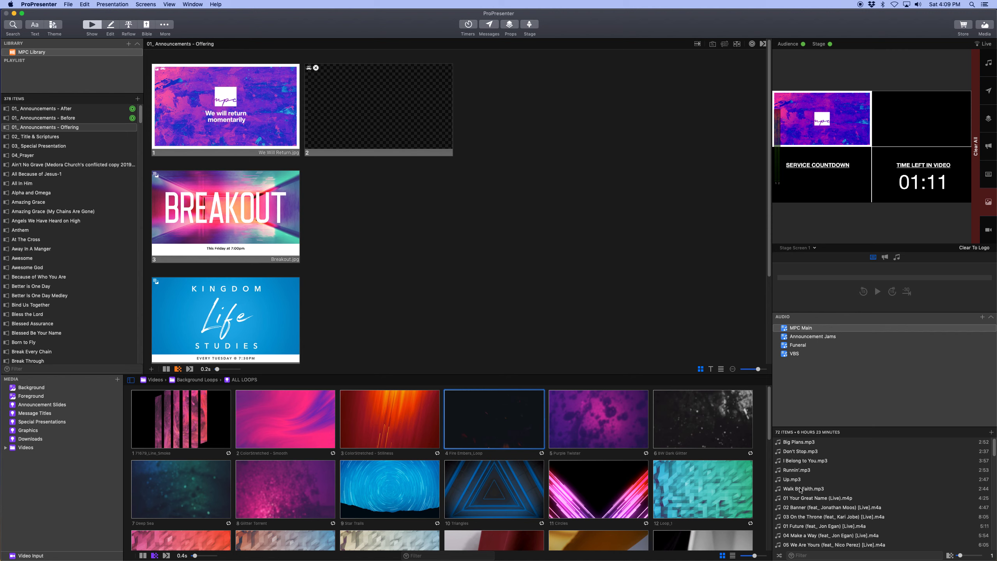
Try attaching the Walk By Faith.mp3 track to the Breakout slide and undo it
left_click(246, 220)
left_click_drag(246, 220, 248, 221)
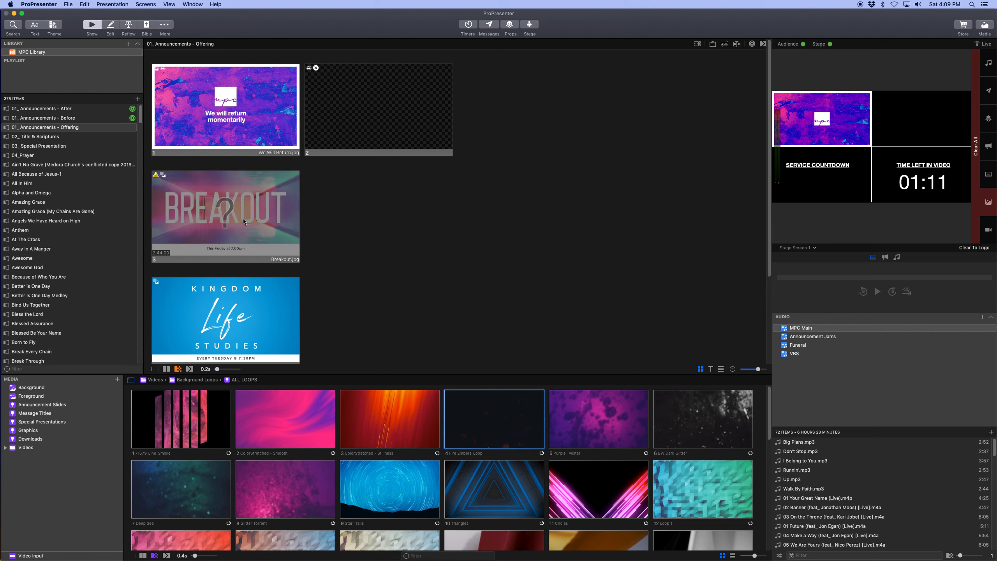
key("super+z")
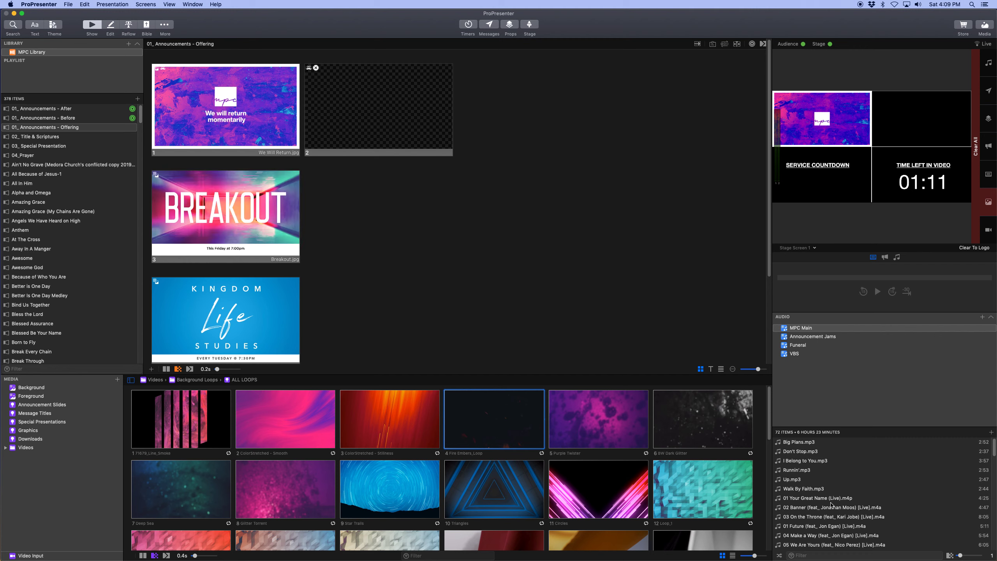
Attach the 02 Banner track from the MPC Main audio playlist to the Breakout slide and review the neighbouring slides
left_click_drag(809, 507, 238, 220)
scroll(257, 217, "down", 3)
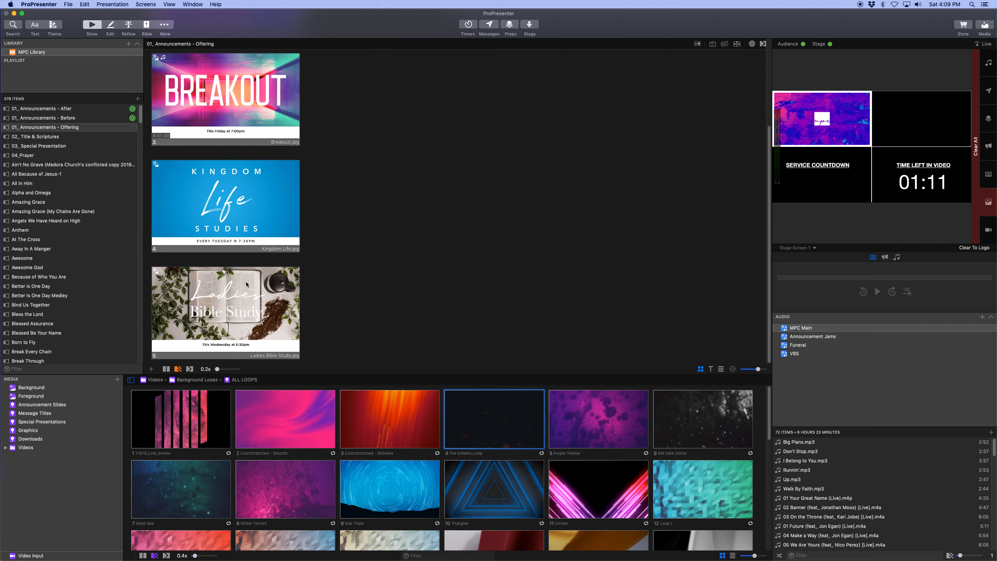
scroll(259, 286, "up", 5)
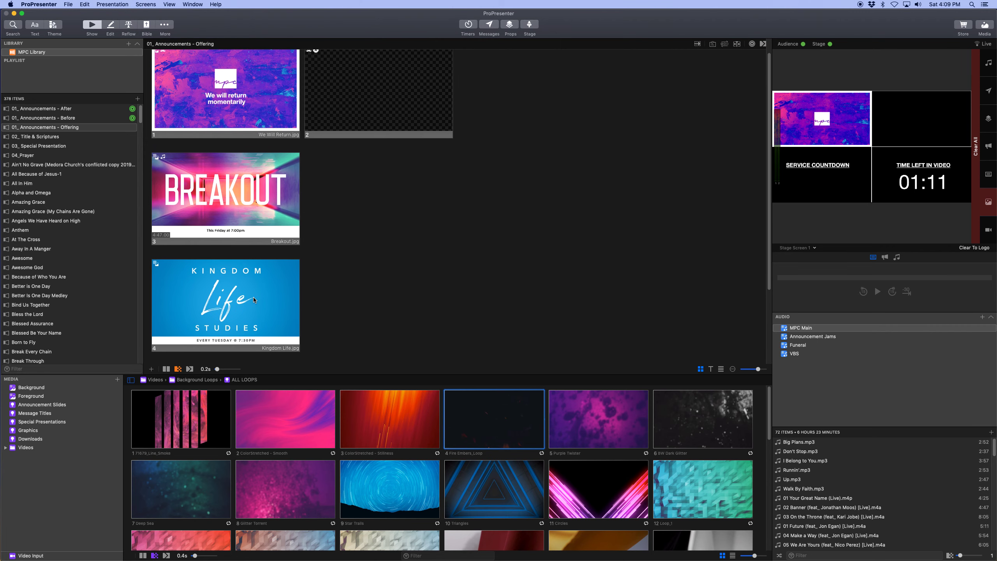
scroll(257, 289, "down", 1)
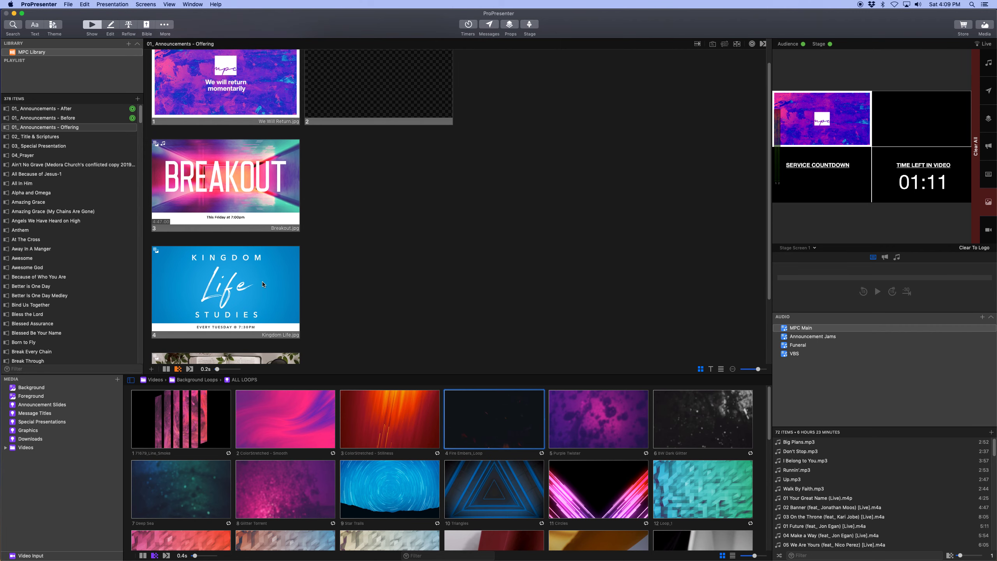
scroll(261, 286, "up", 1)
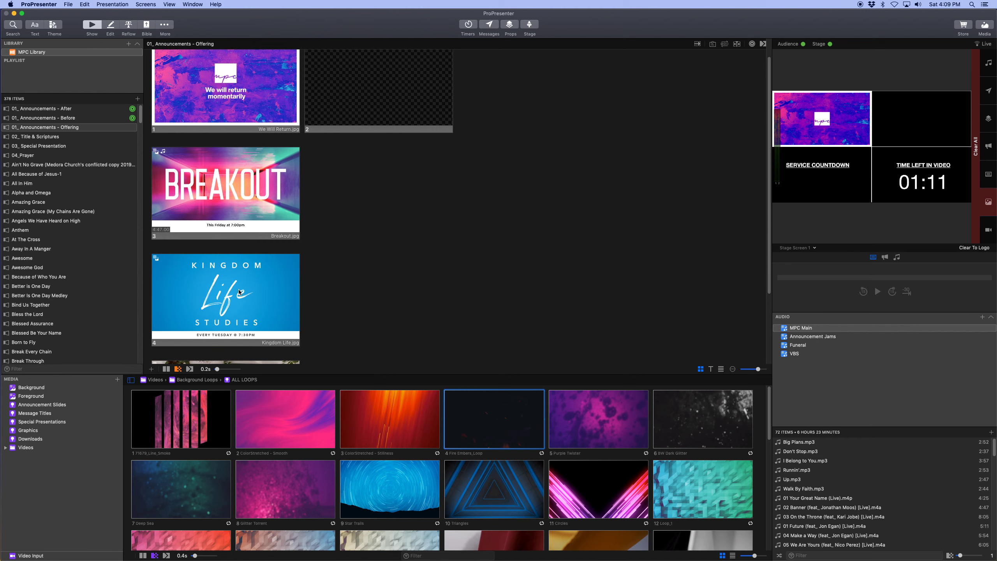
Add a Clear Audio action to the Kingdom Life slide and attach the 01 Future track to it
right_click(229, 280)
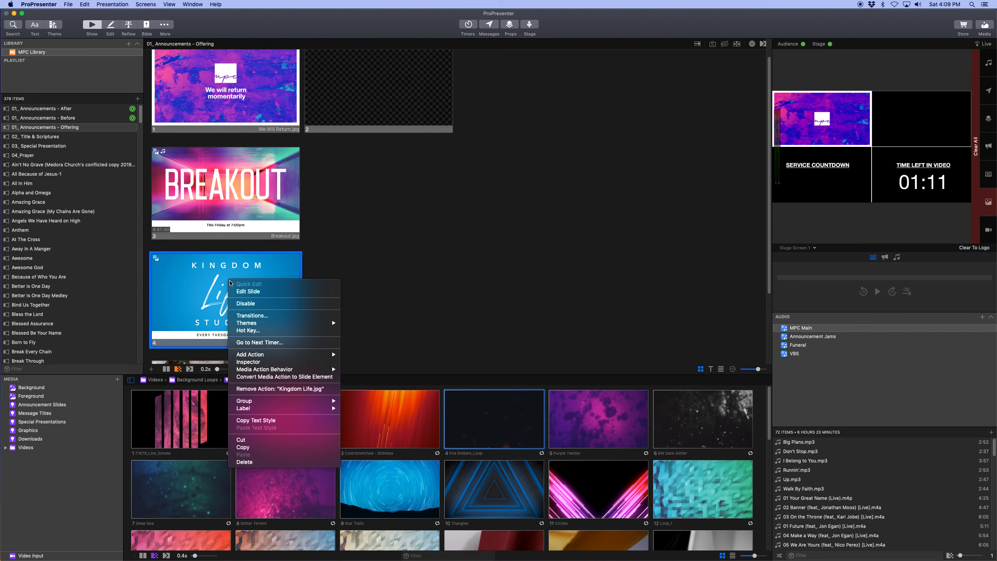
mouse_move(269, 354)
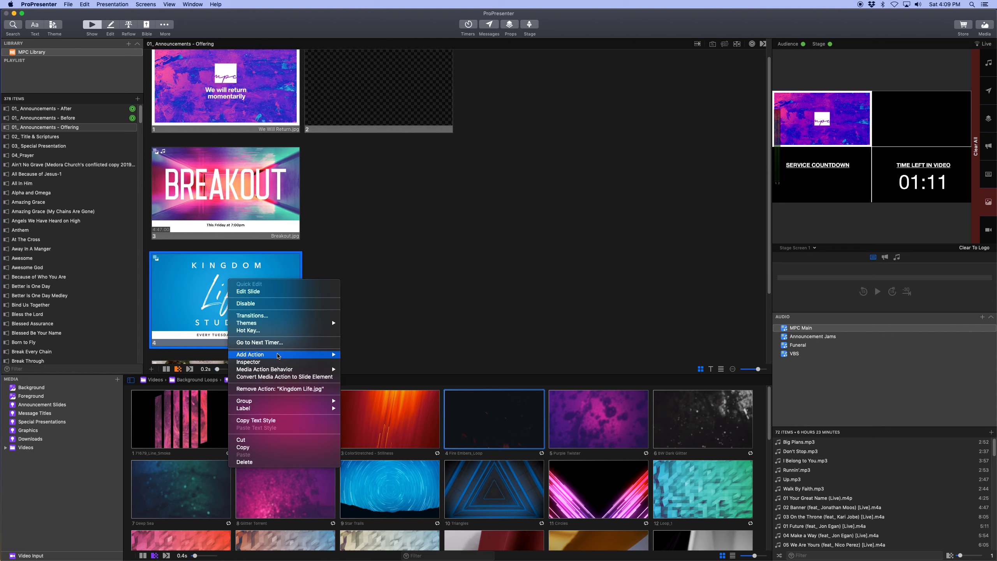
mouse_move(391, 357)
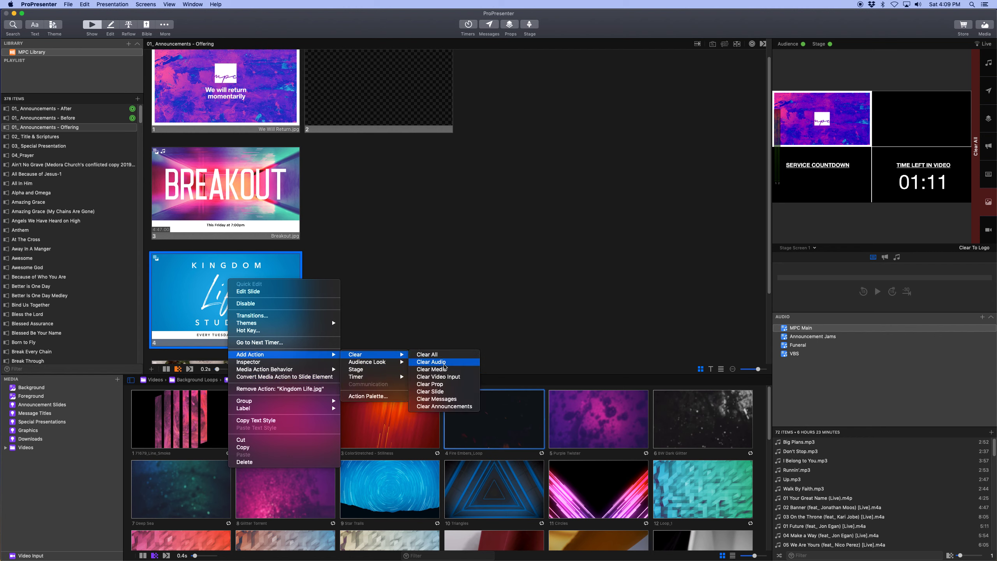
left_click(444, 363)
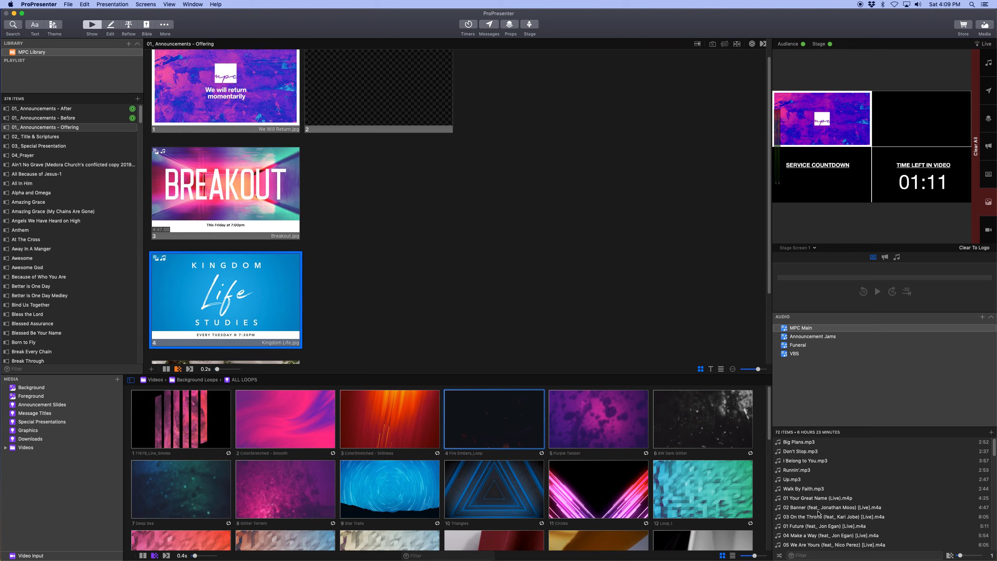
left_click_drag(794, 526, 216, 289)
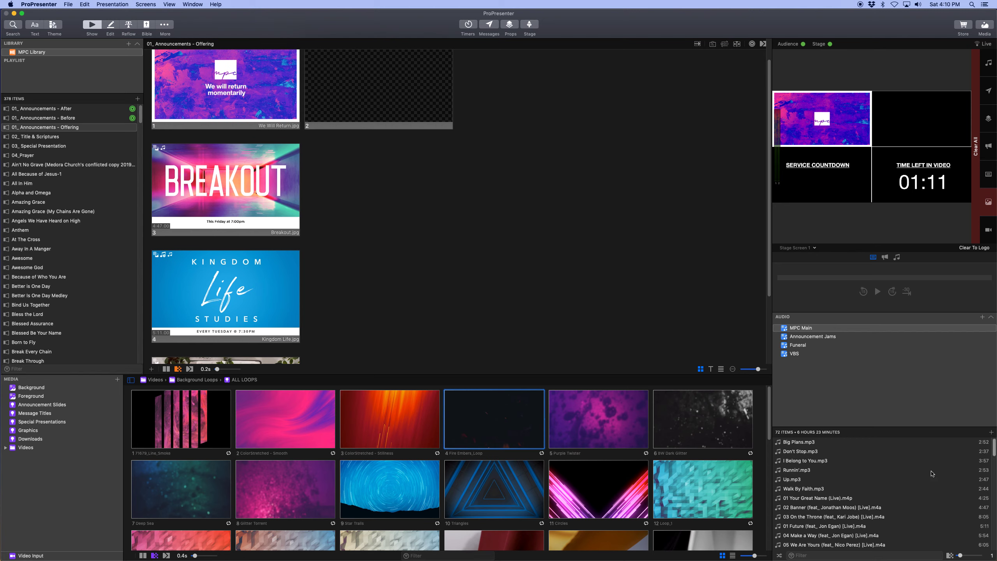
Remove the added audio actions from the Kingdom Life slide and the 02 Banner track from the Breakout slide
right_click(209, 282)
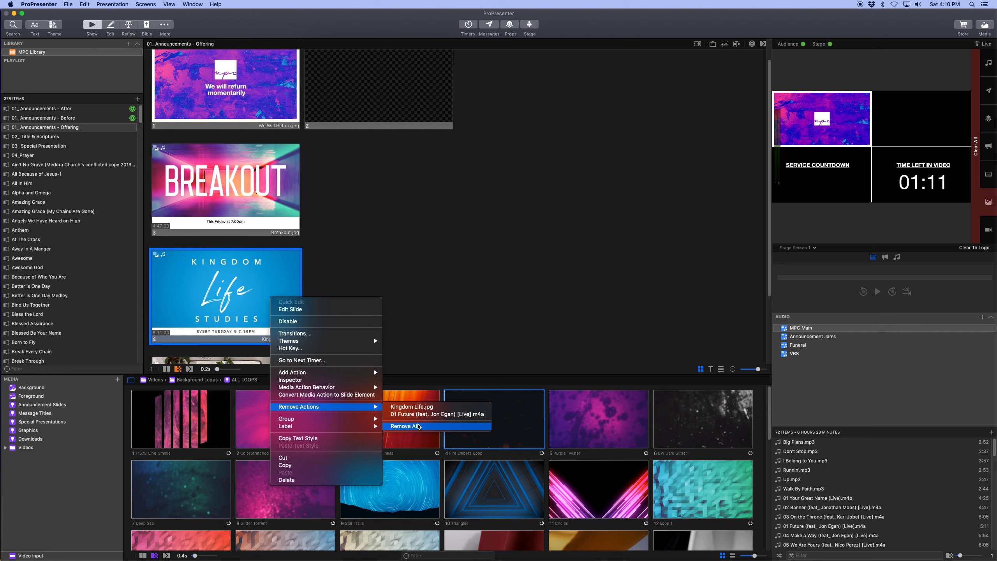
right_click(260, 215)
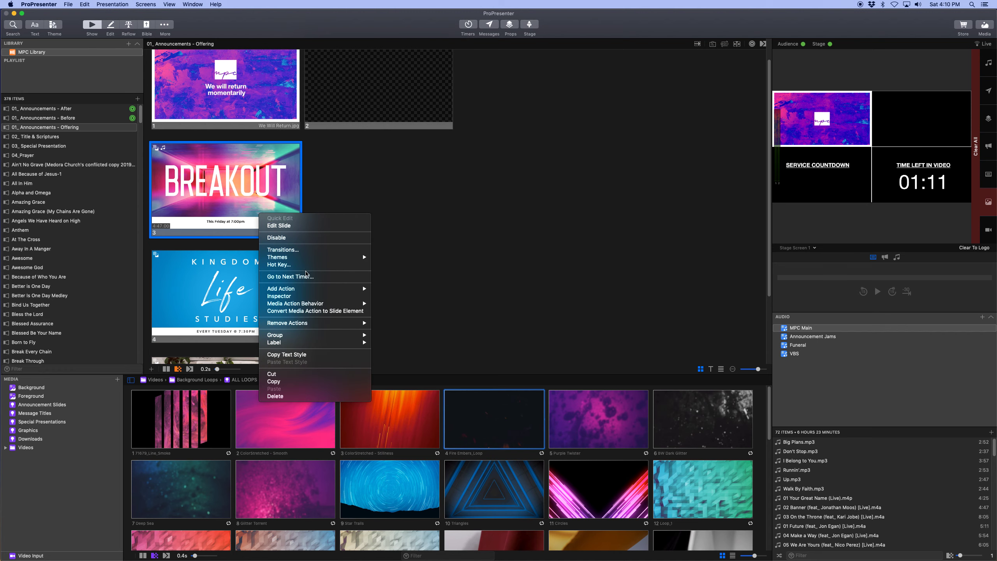
mouse_move(308, 324)
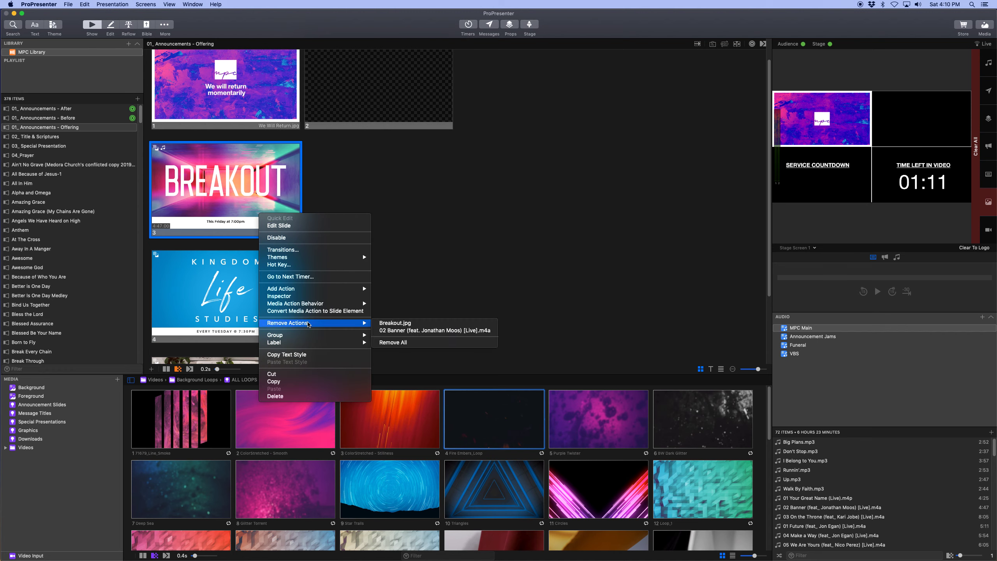
left_click(412, 330)
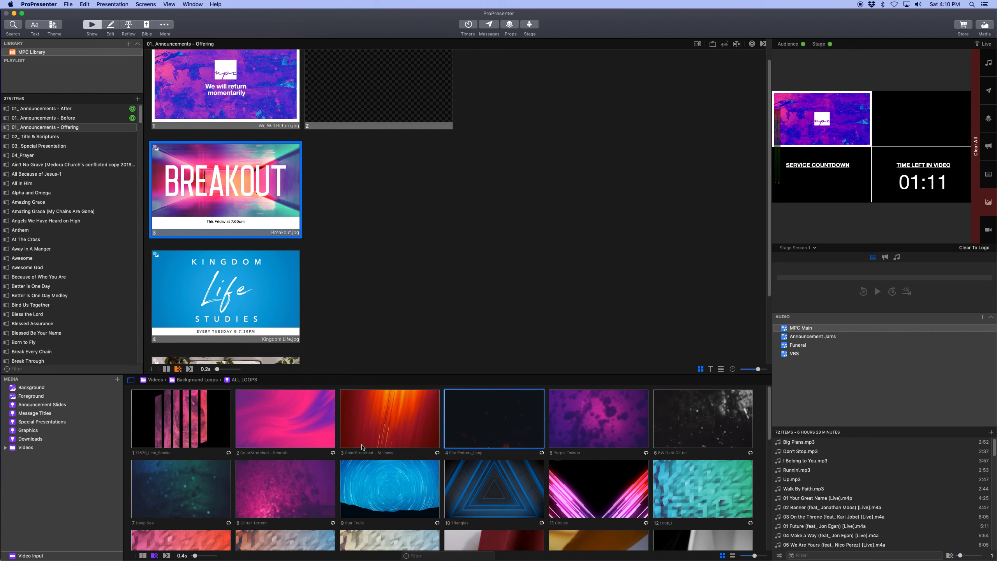
Open the Announcement Slides media playlist and look through all of its graphics
scroll(361, 447, "down", 1)
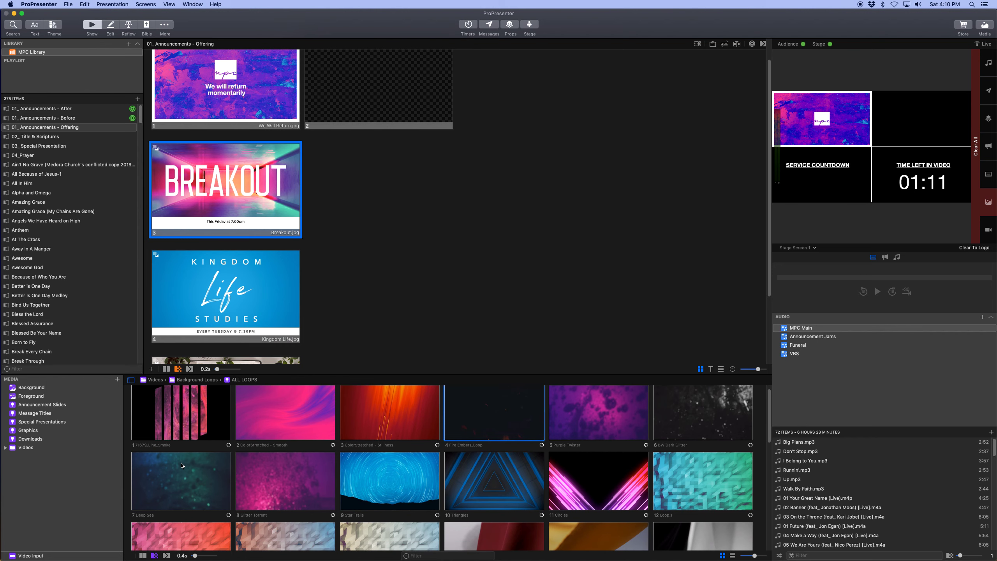
left_click(55, 409)
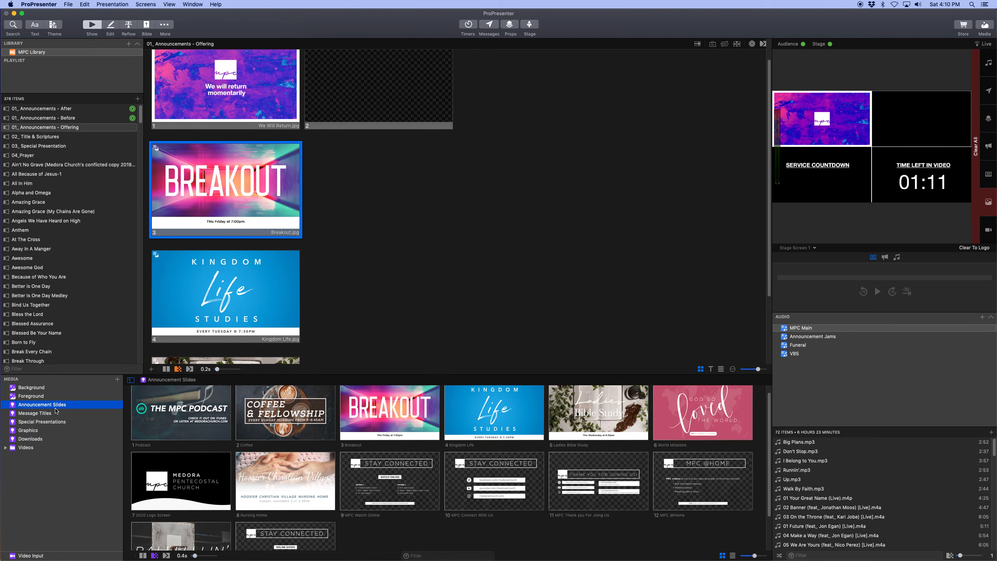
scroll(310, 436, "up", 1)
scroll(314, 440, "down", 5)
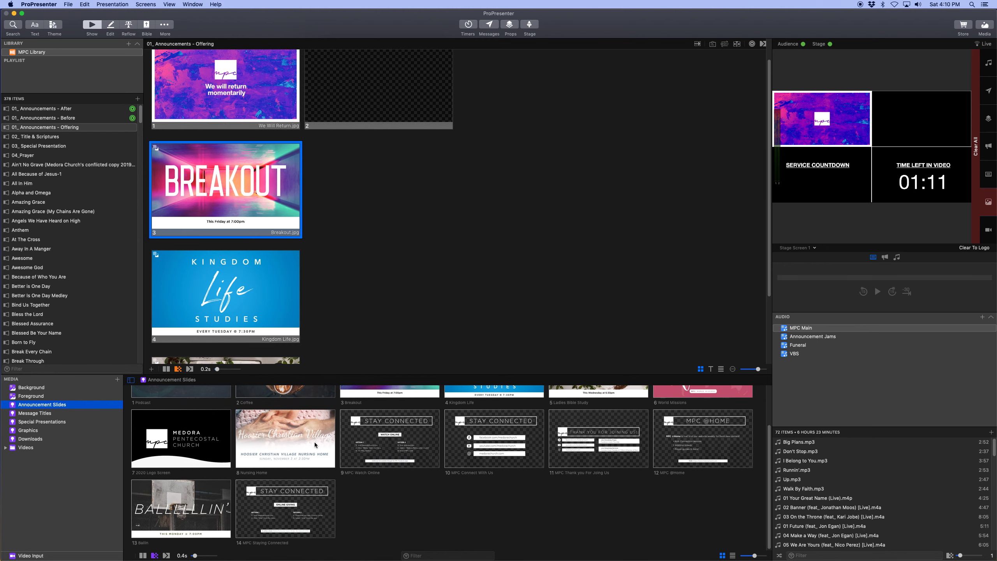
scroll(314, 441, "up", 5)
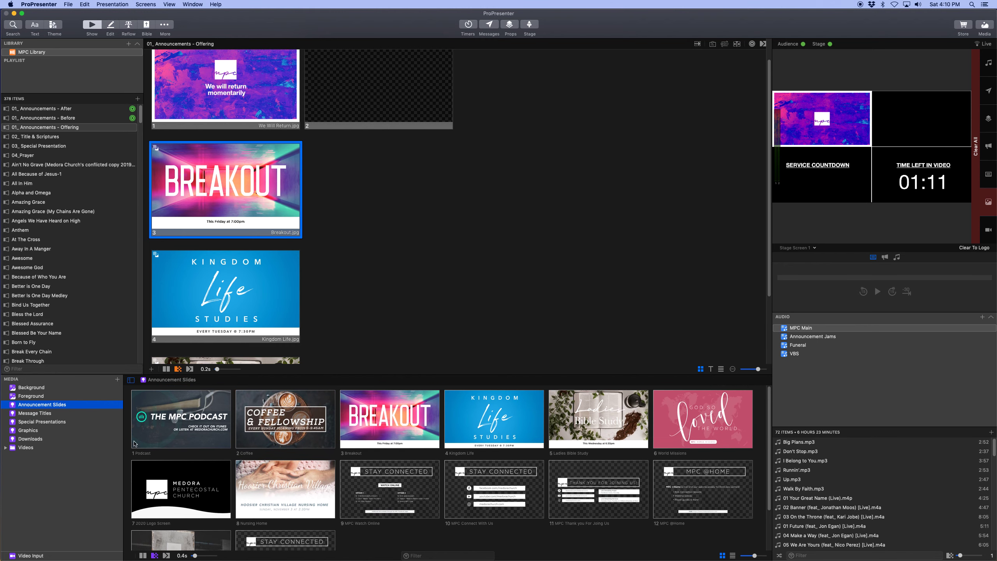
Look through the Message Titles, Special Presentations, Graphics and Downloads media playlists
left_click(74, 413)
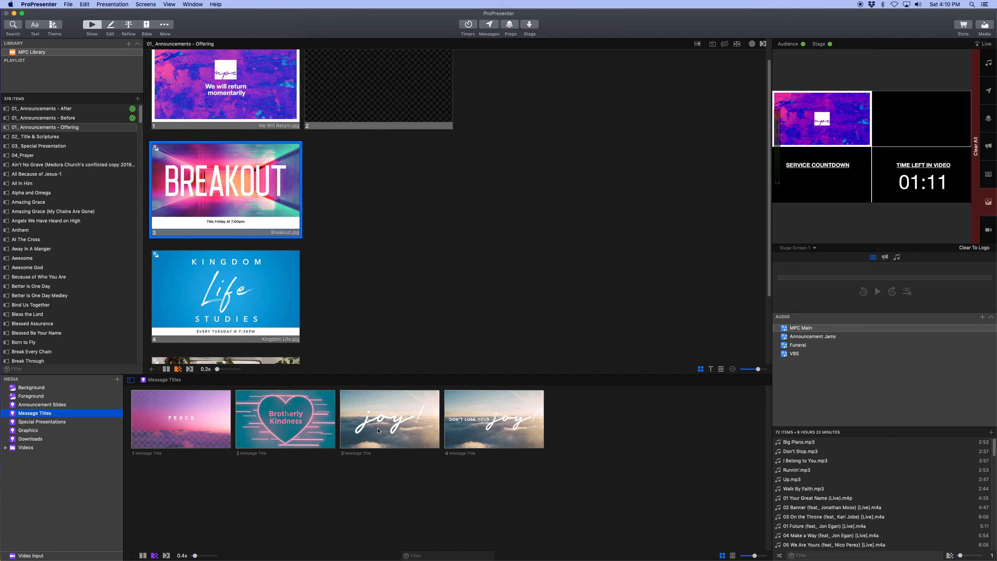
left_click(61, 423)
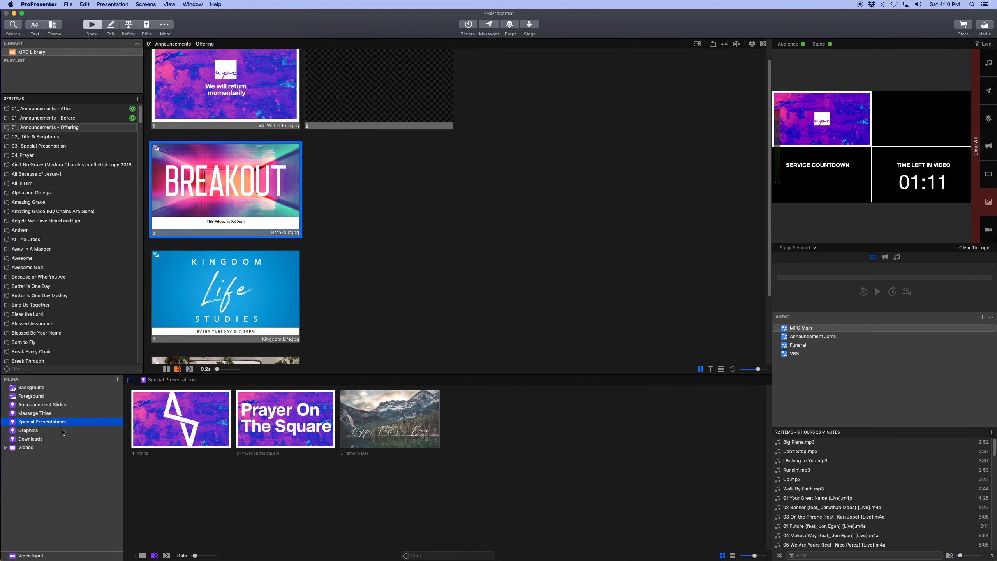
left_click(62, 430)
scroll(509, 454, "down", 1)
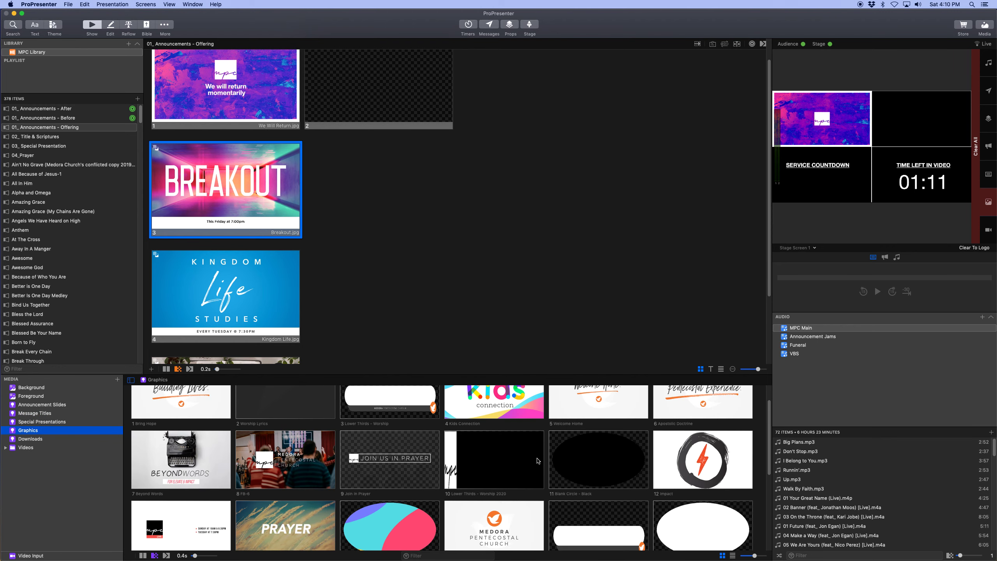
scroll(538, 461, "down", 1)
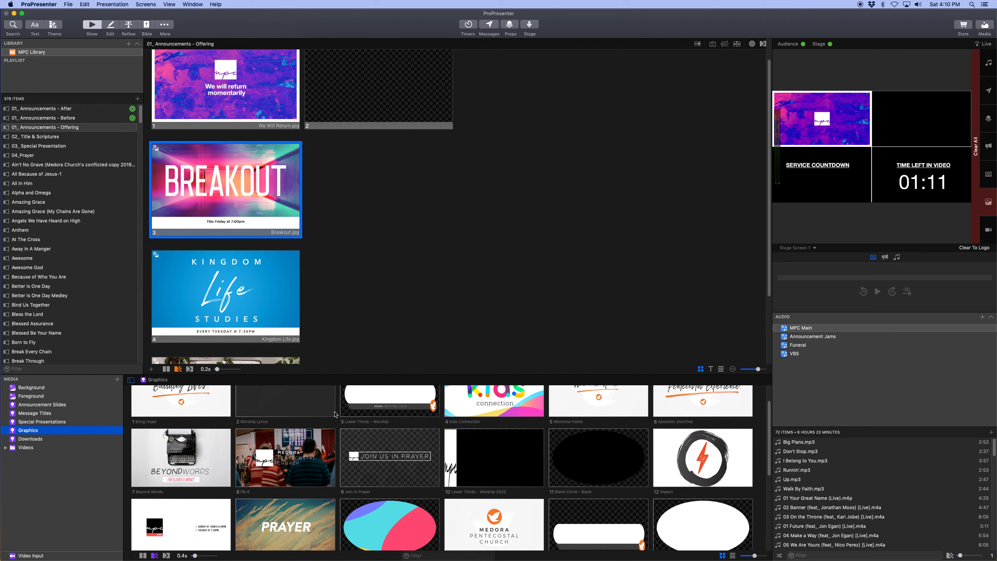
left_click(82, 438)
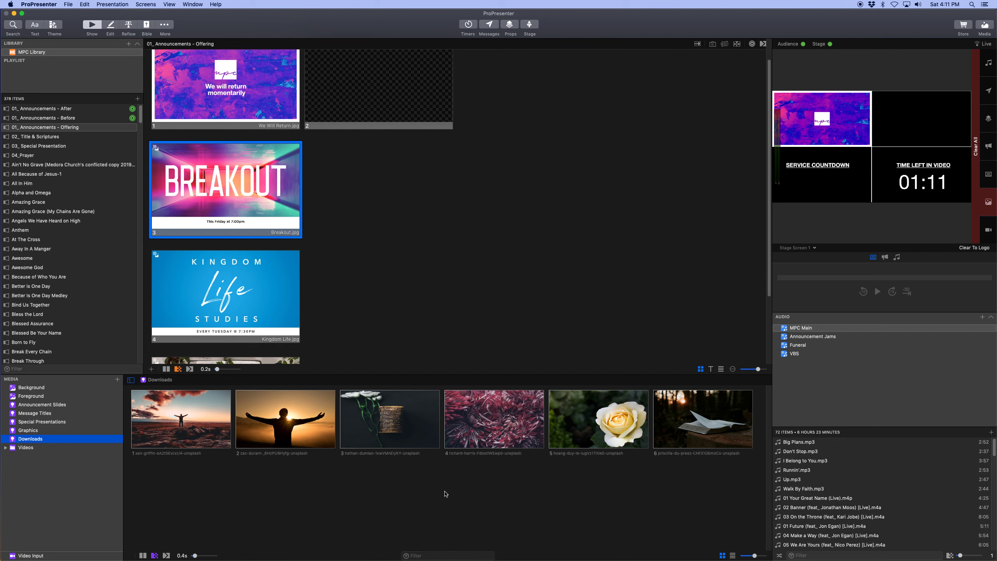
Expand the Videos media folder and view its Countdowns and Announcement Video playlists
double_click(41, 448)
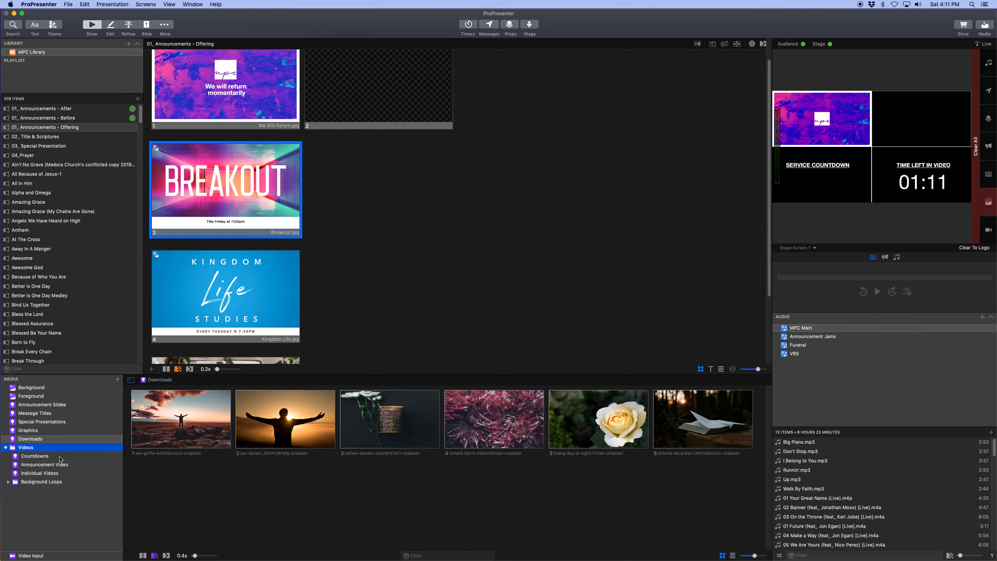
left_click(61, 458)
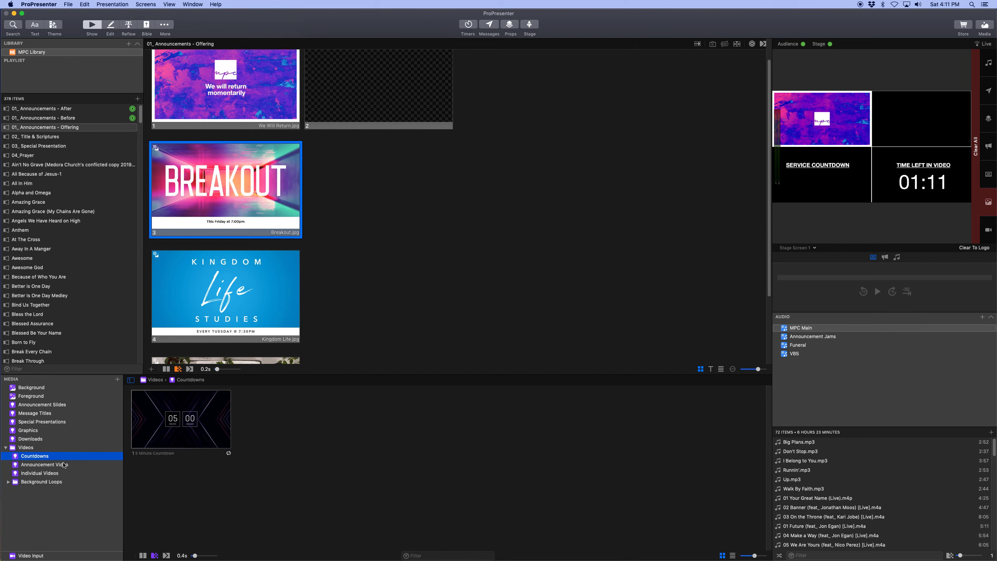
left_click(65, 465)
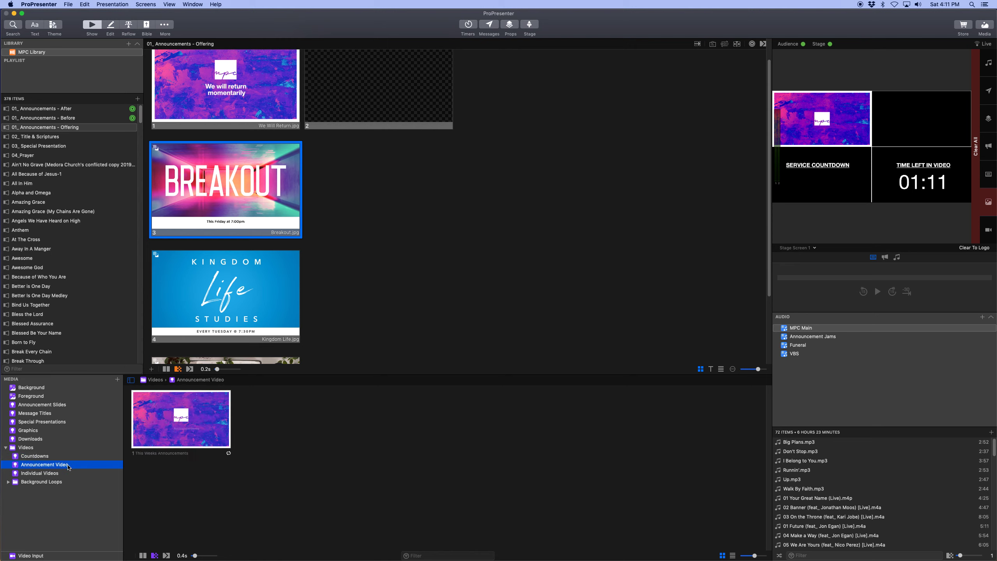
View the Individual Videos playlist, then expand Background Loops and look through its ALL LOOPS playlist
left_click(70, 473)
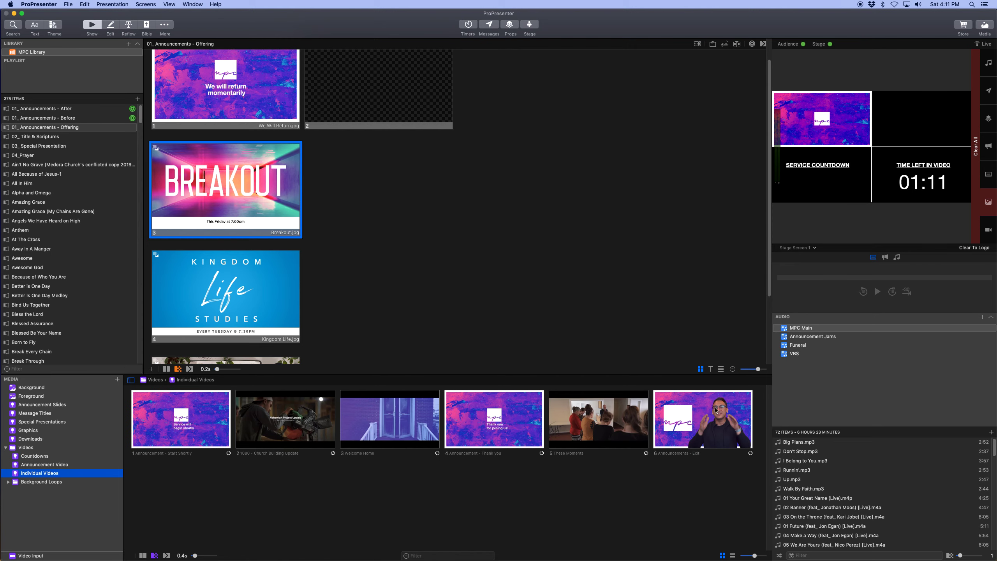
left_click(70, 482)
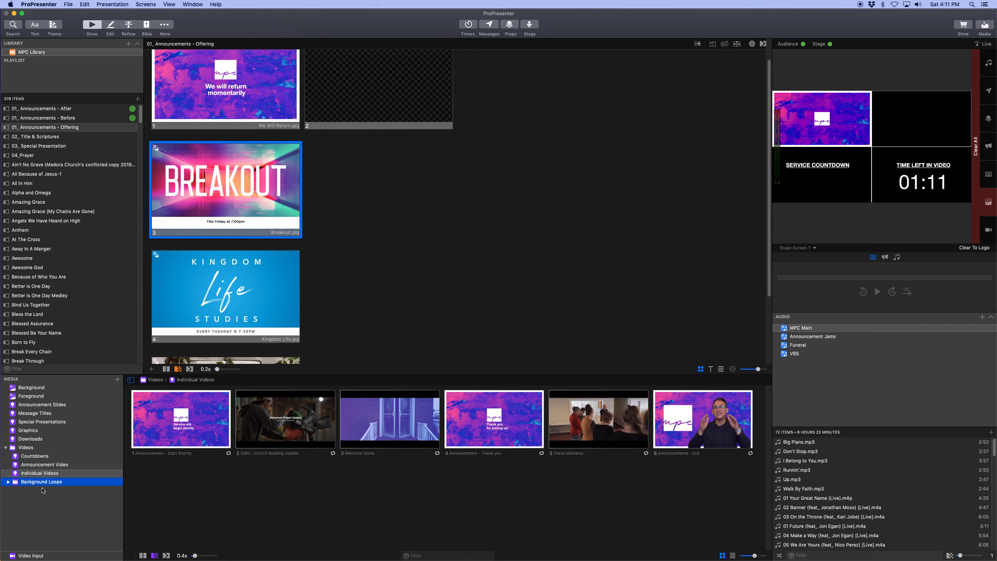
left_click(8, 482)
scroll(31, 471, "down", 1)
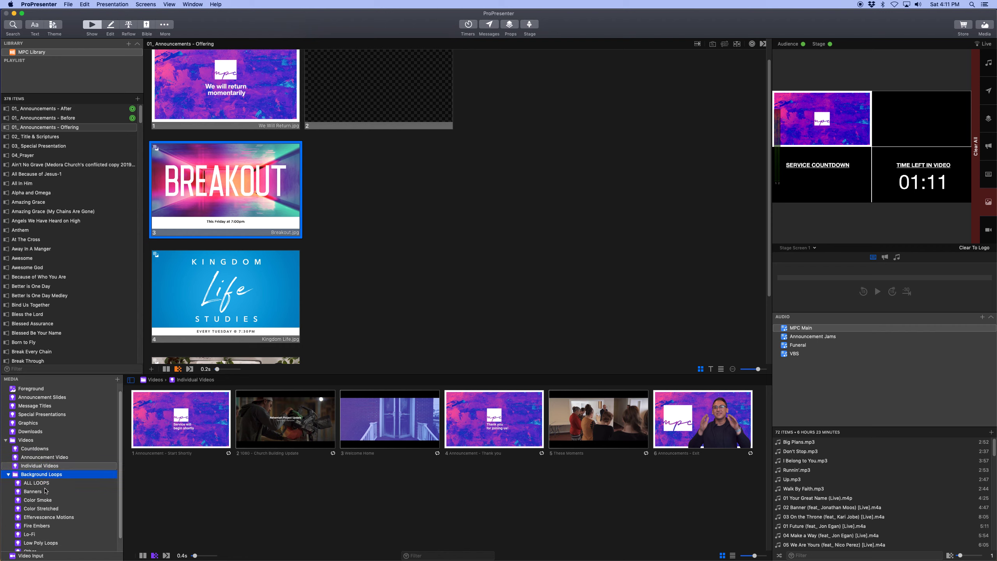
left_click(46, 491)
left_click(46, 485)
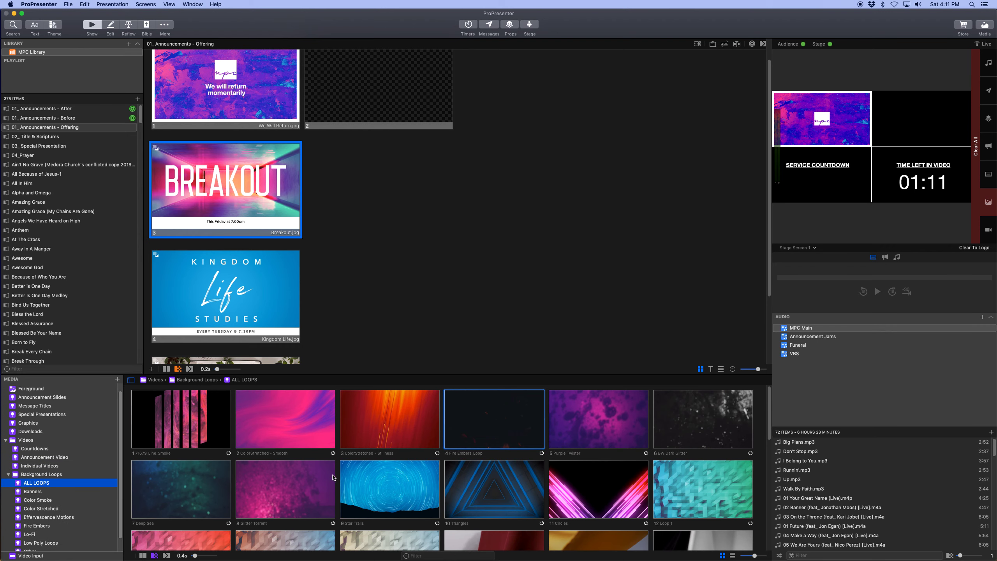
scroll(332, 477, "down", 5)
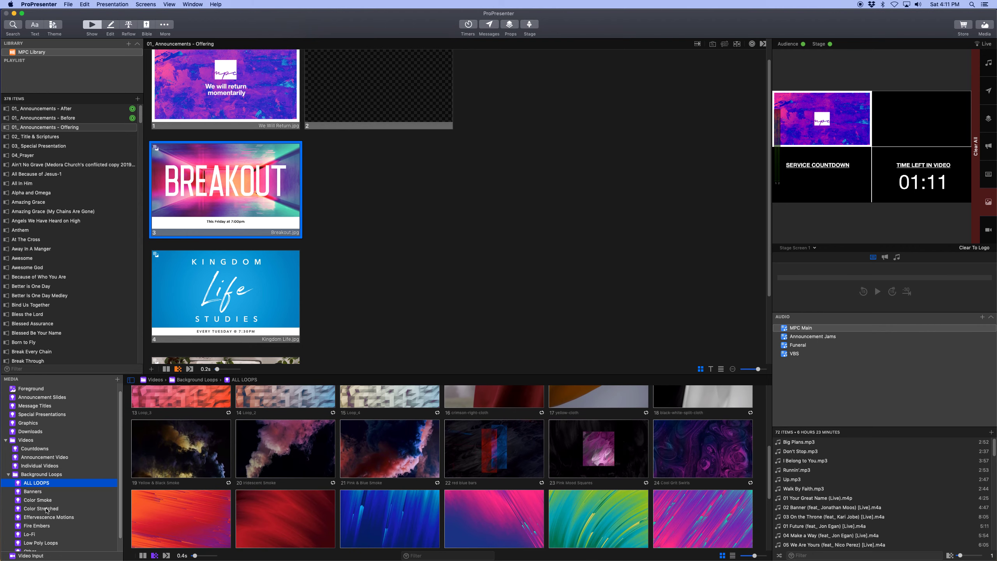
Look through the Color Stretched and Effervescence Motions loops, then collapse the Background Loops and Videos folders
left_click(46, 509)
left_click(50, 520)
left_click(52, 529)
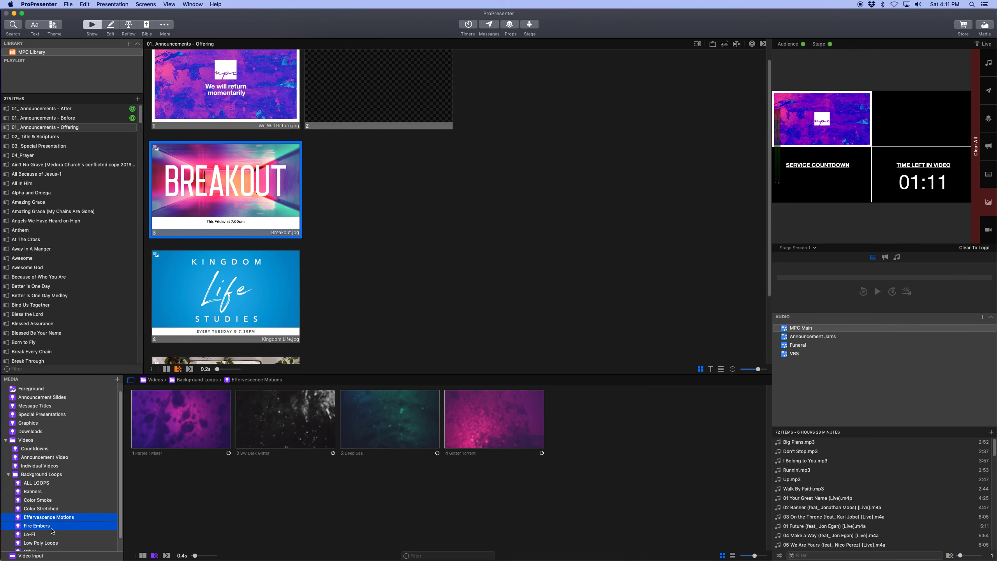
left_click(12, 474)
left_click(8, 474)
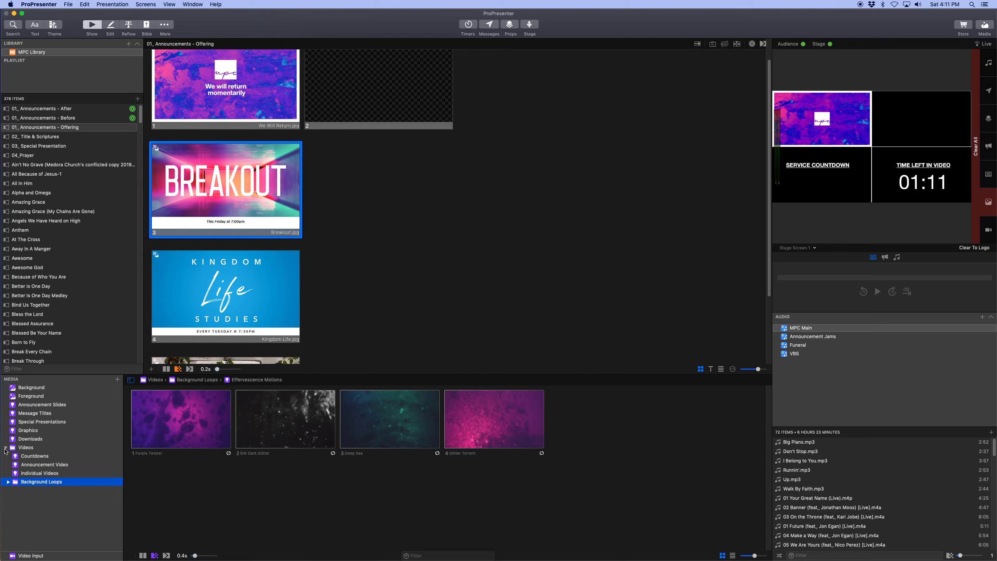
left_click(5, 448)
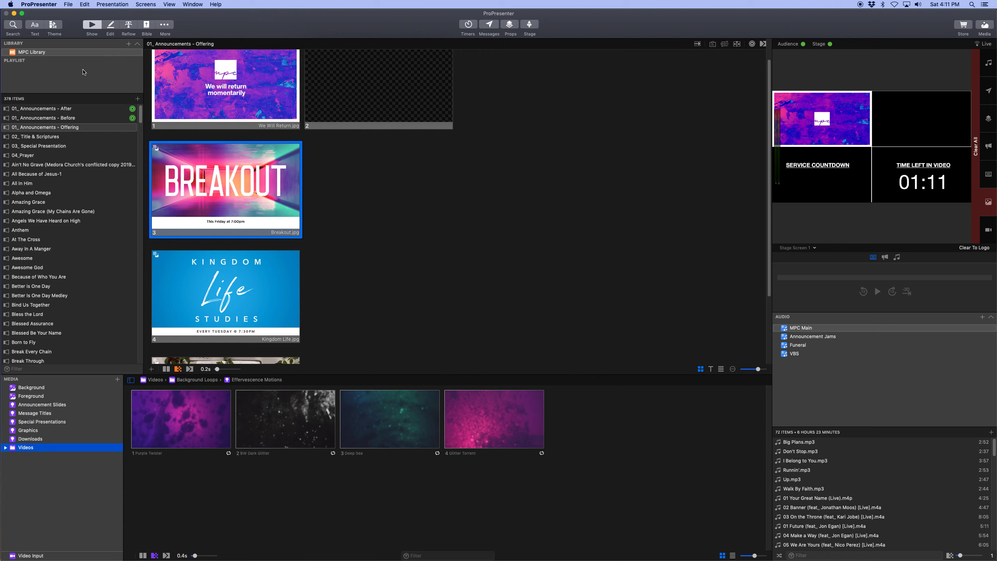
Look through MPC Library presentations, including Amazing Grace (My Chains Are Gone), 01_ Announcements - Before and 01_ Announcements - After
left_click(34, 54)
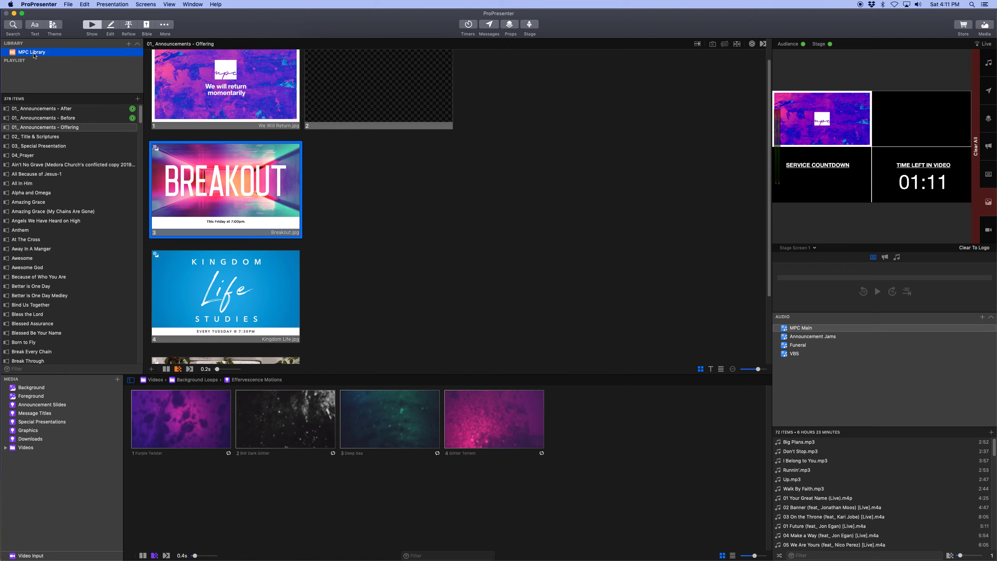
left_click(48, 156)
left_click(50, 173)
left_click(50, 212)
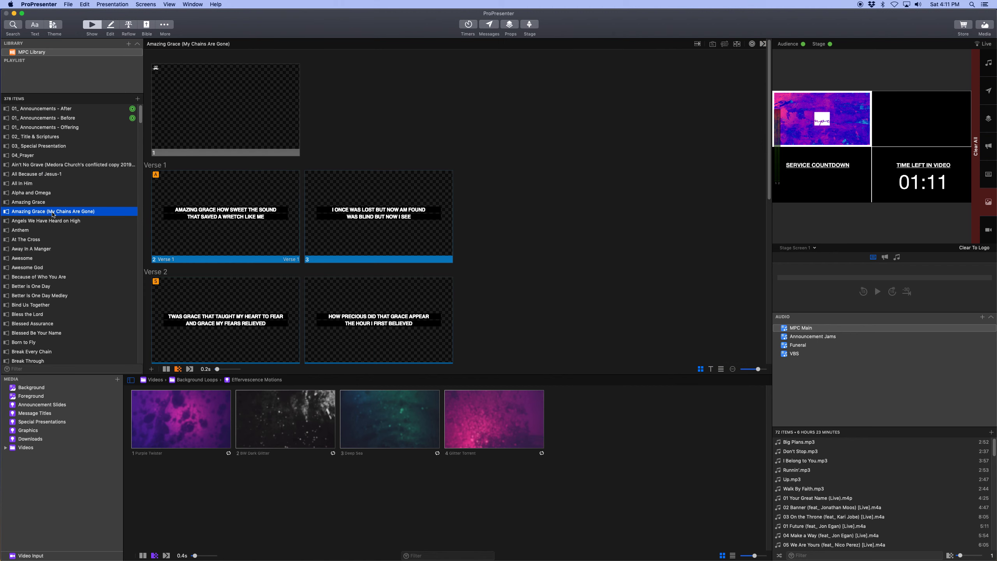
left_click(50, 232)
left_click(47, 120)
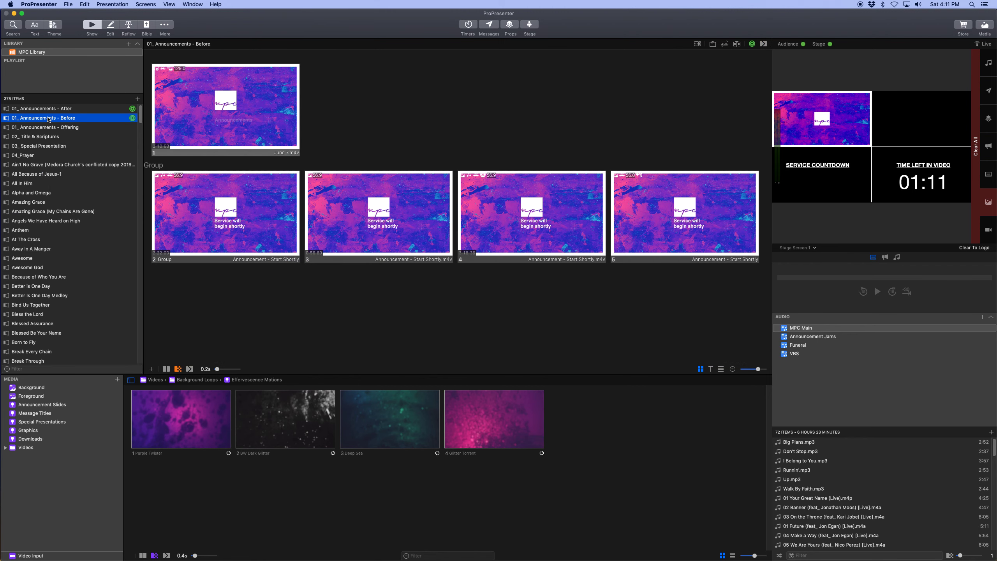
left_click(48, 110)
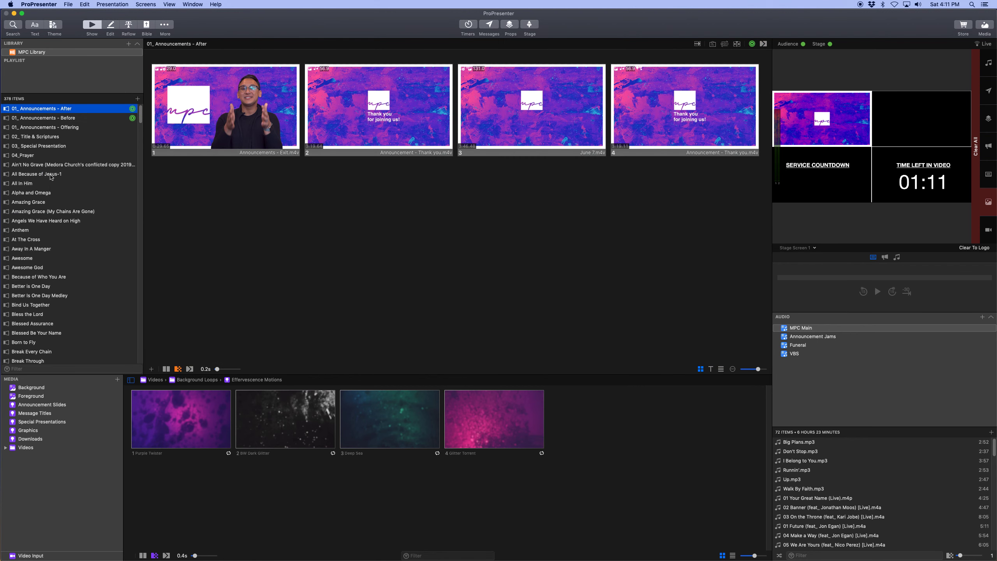
left_click(99, 74)
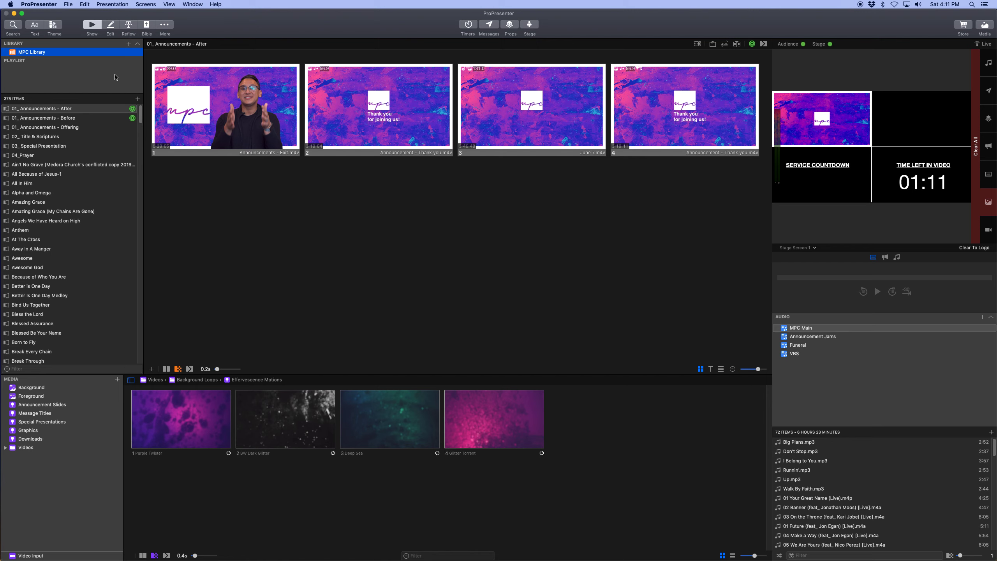
Import the Tuesday PM plan for August 25, 2020 as a Planning Center service playlist
left_click(129, 44)
left_click(130, 45)
left_click(130, 46)
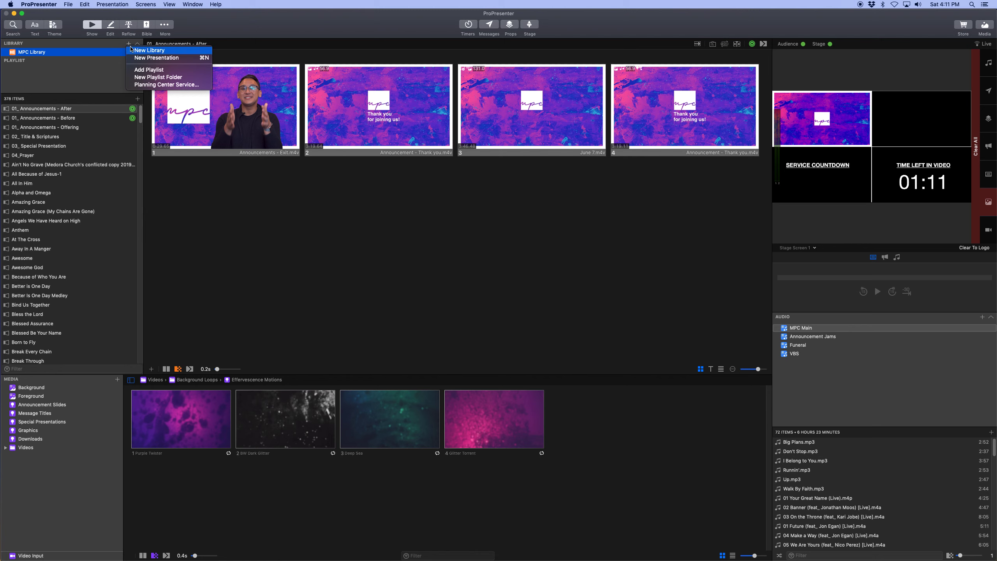
left_click(176, 85)
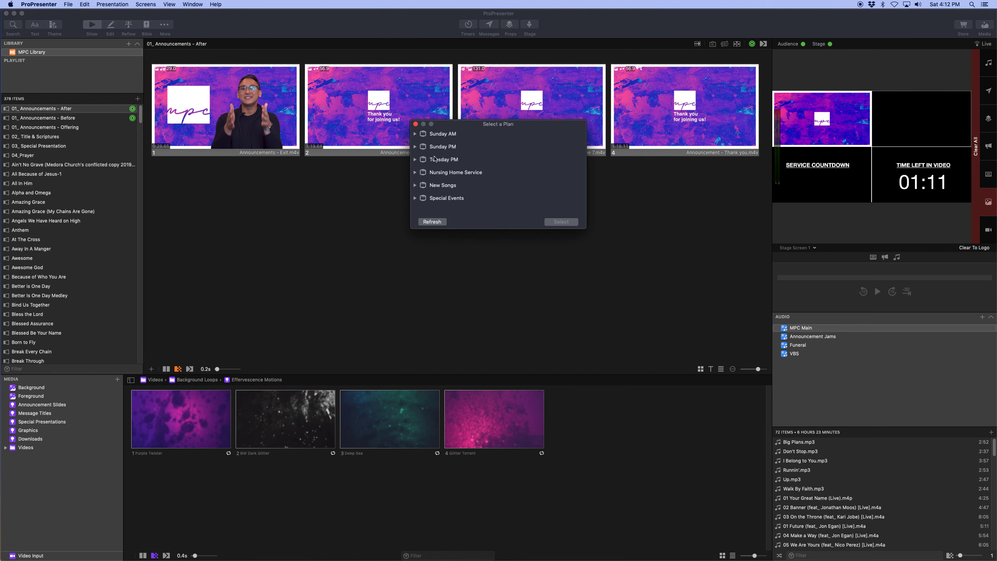
left_click(415, 159)
left_click(456, 175)
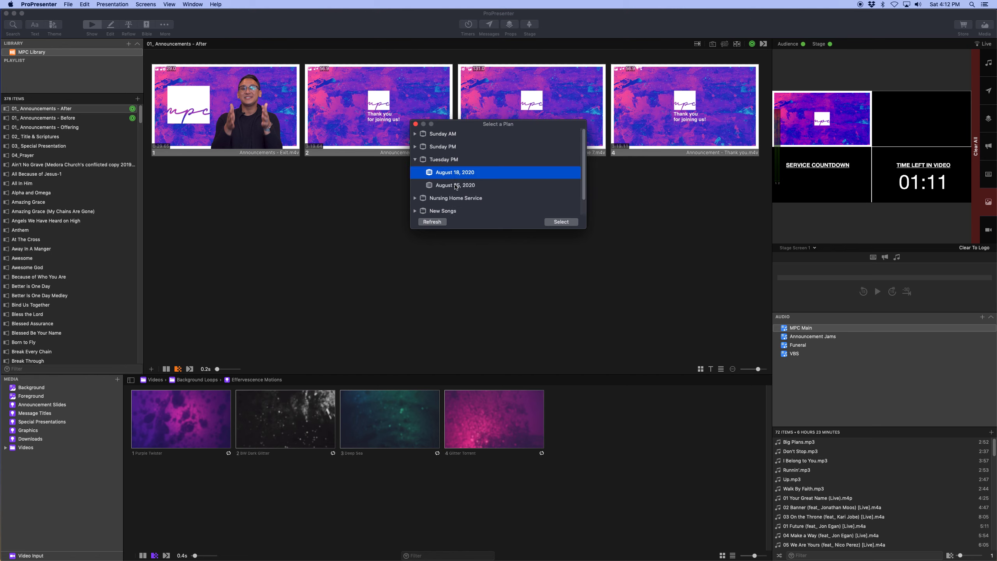
left_click(456, 186)
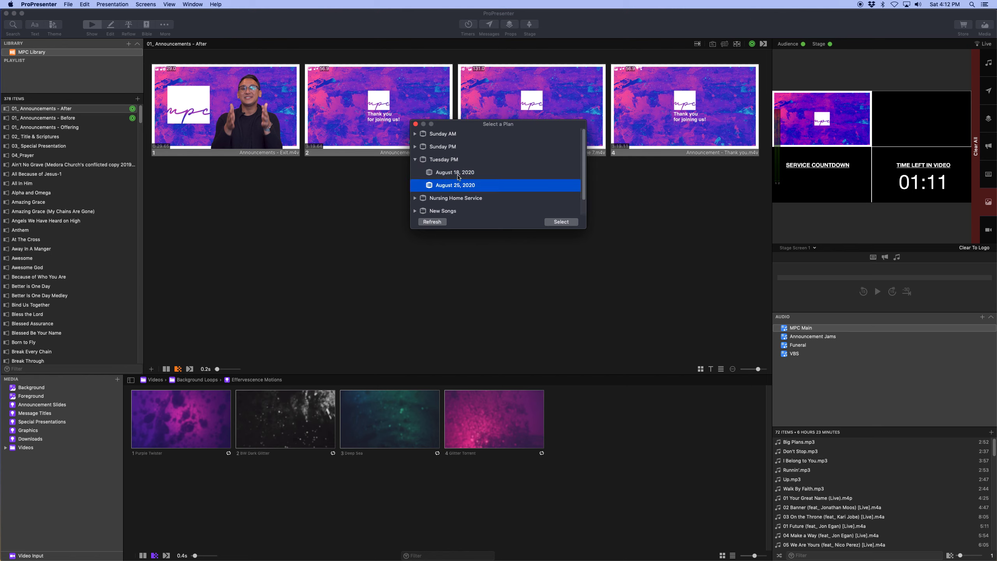
left_click(565, 223)
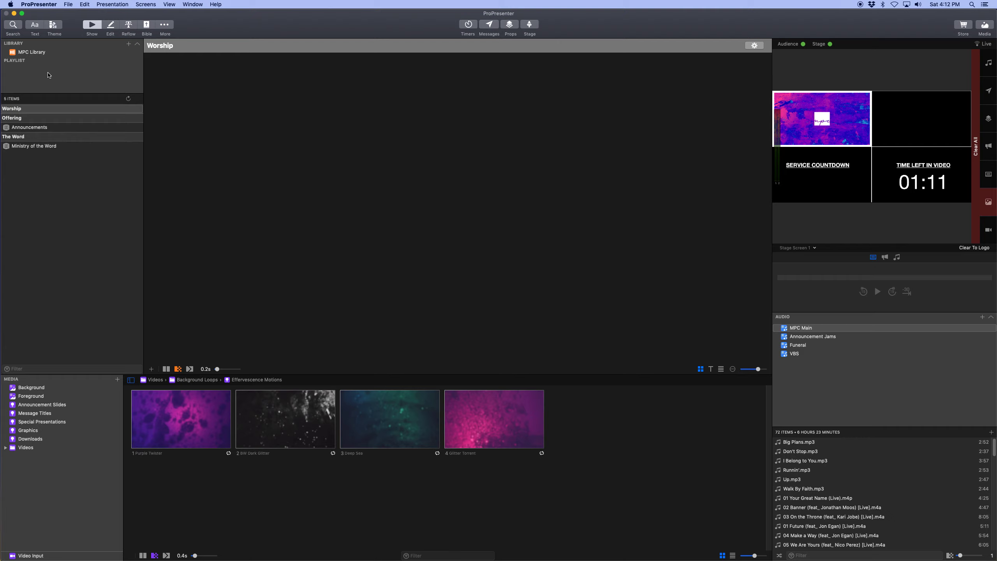
Delete the August 25, 2020 playlist and return to the MPC Library
left_click(46, 71)
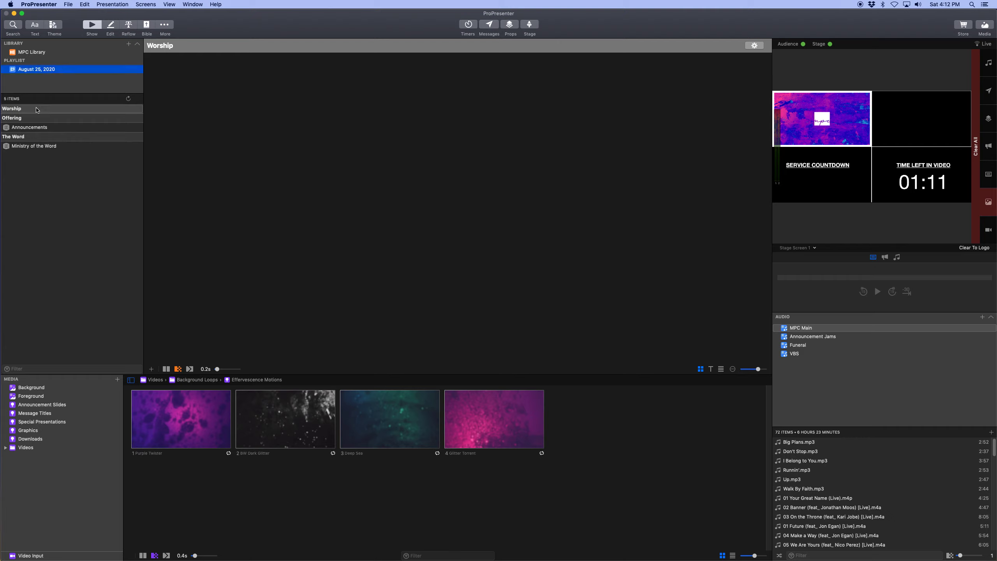
right_click(38, 69)
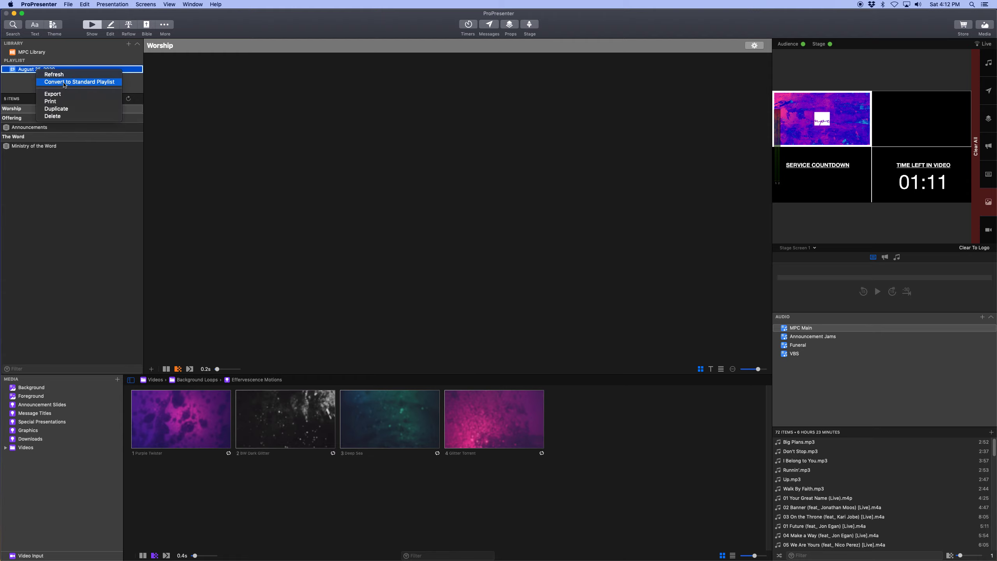
left_click(58, 116)
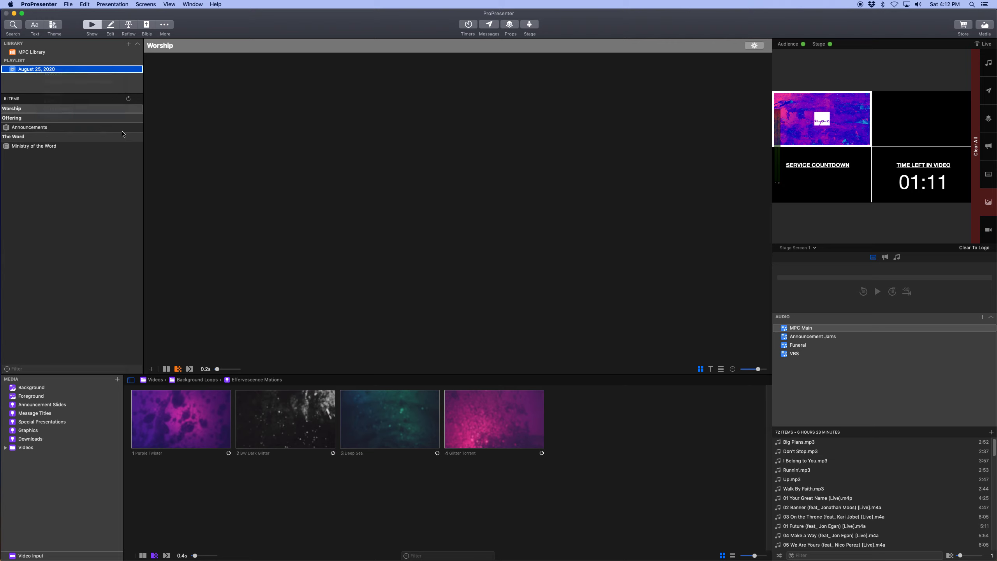
left_click(44, 54)
Add a new standard playlist named Sunday PM
left_click(128, 44)
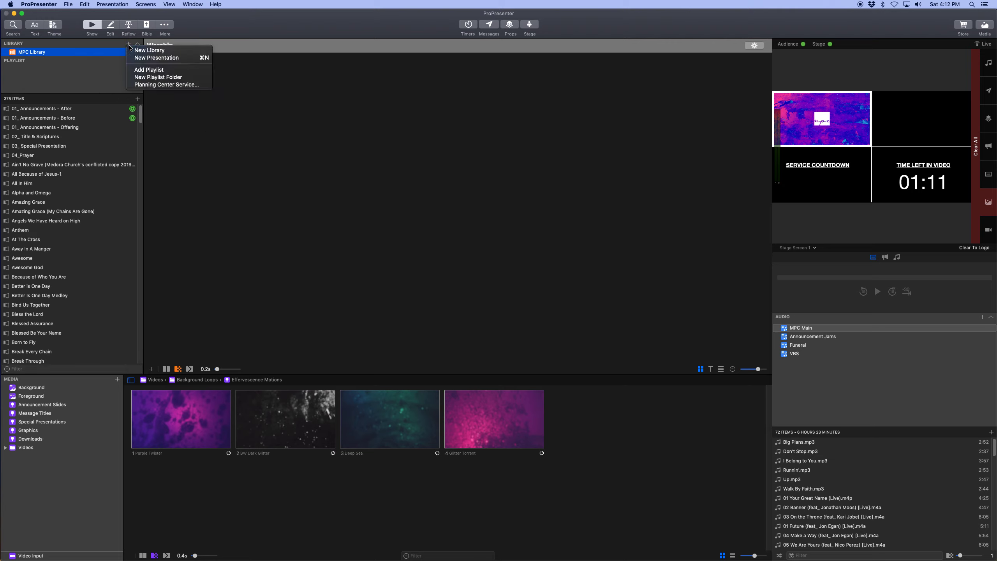
left_click(191, 71)
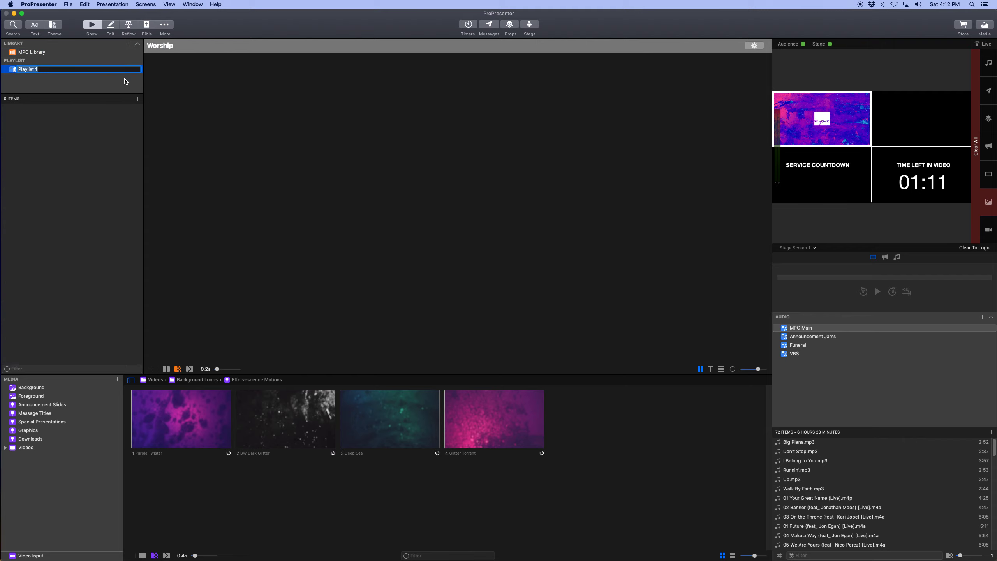
type("Sunday PM")
key("Return")
Add 01_ Announcements - After, All Because of Jesus-1, At The Cross and Because of Who You Are to the Sunday PM playlist and open it
left_click(63, 54)
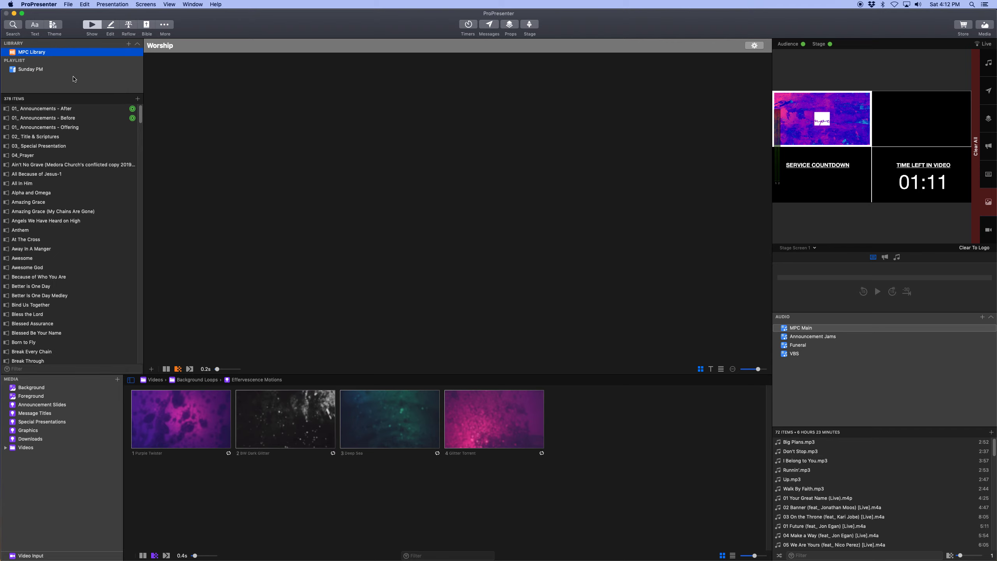
left_click(64, 111)
left_click(62, 174, "super")
left_click(58, 240, "super")
left_click(56, 276, "super")
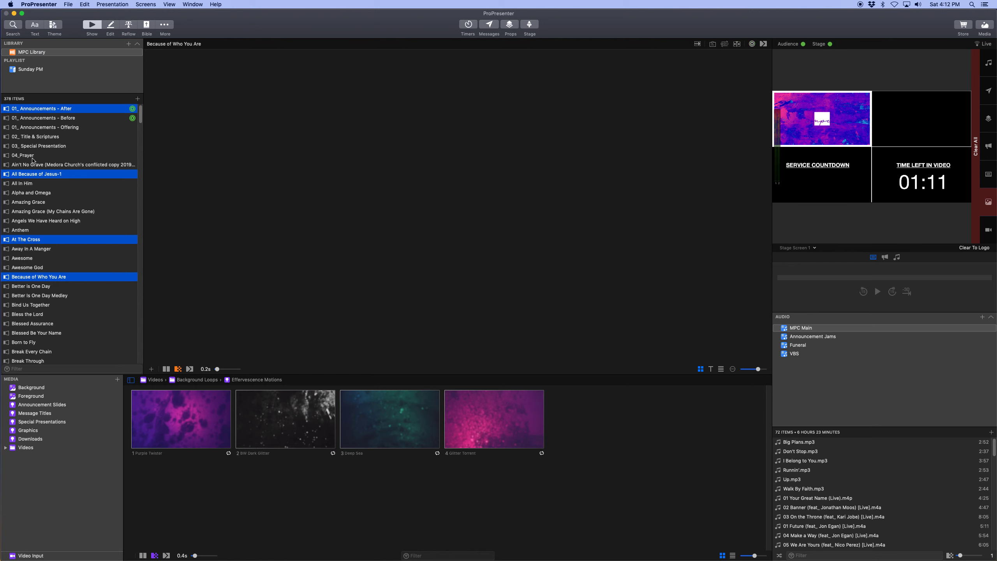
left_click_drag(34, 175, 34, 71)
left_click(34, 69)
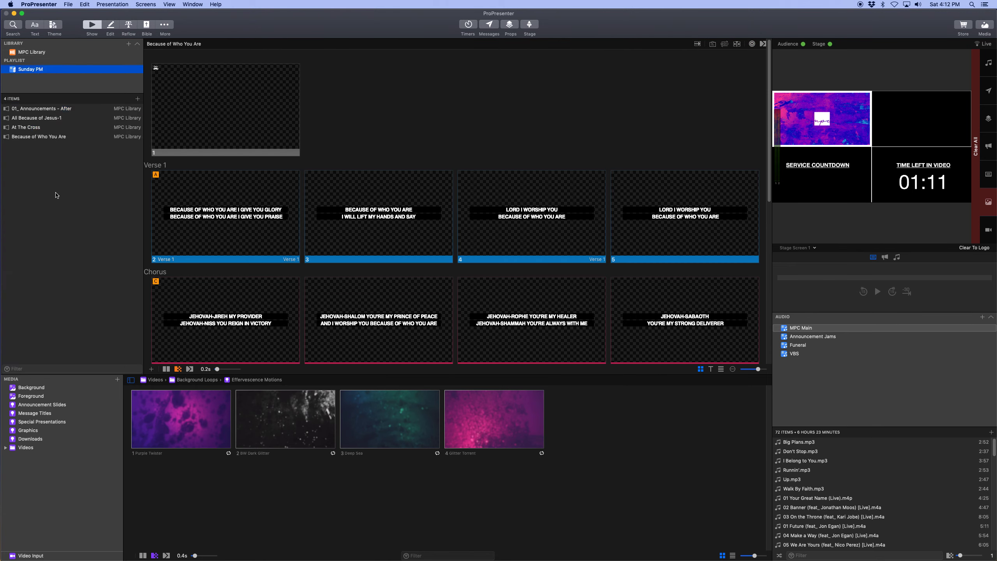
Delete the Sunday PM playlist and return to the MPC Library
left_click_drag(54, 191, 39, 108)
right_click(35, 75)
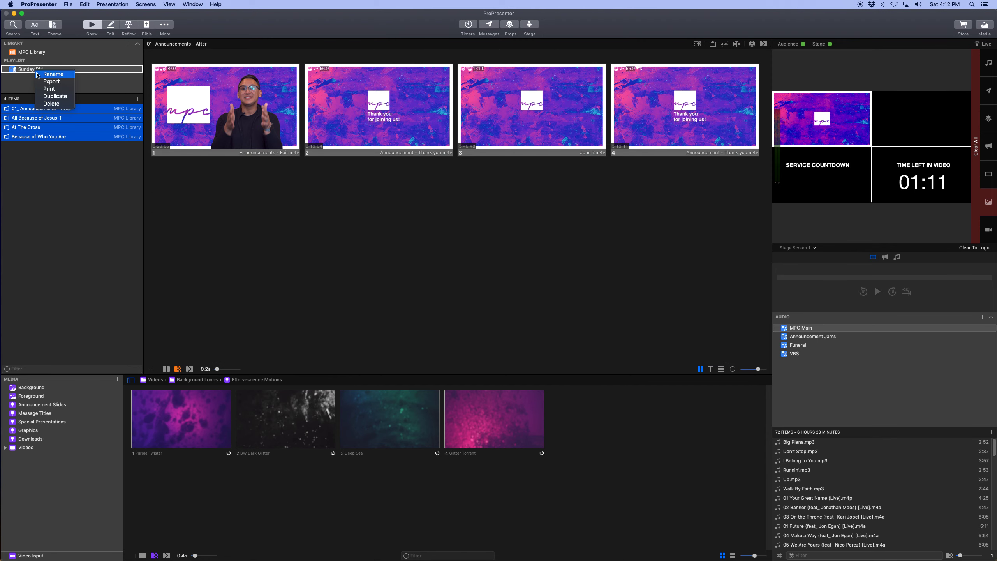
left_click(43, 100)
left_click(40, 52)
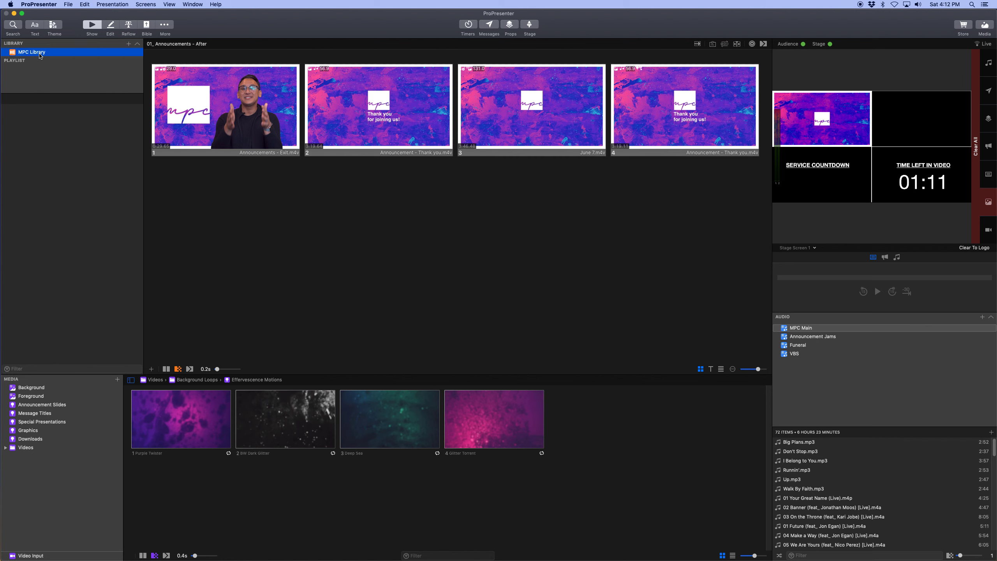
Open Angels We Have Heard on High and show its Verse 1 and Chorus 1 slides live in order
left_click(66, 222)
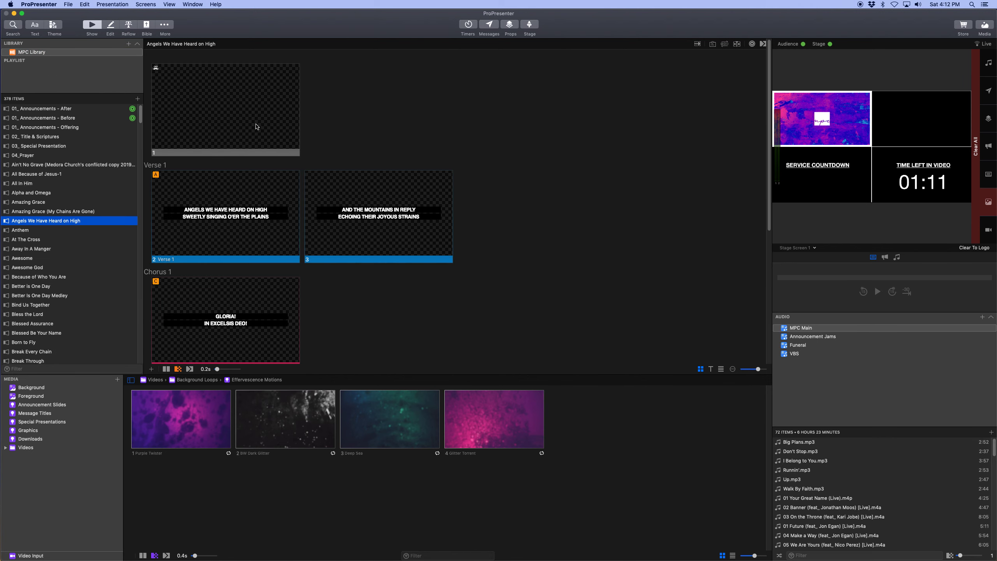
left_click(255, 151)
left_click(255, 212)
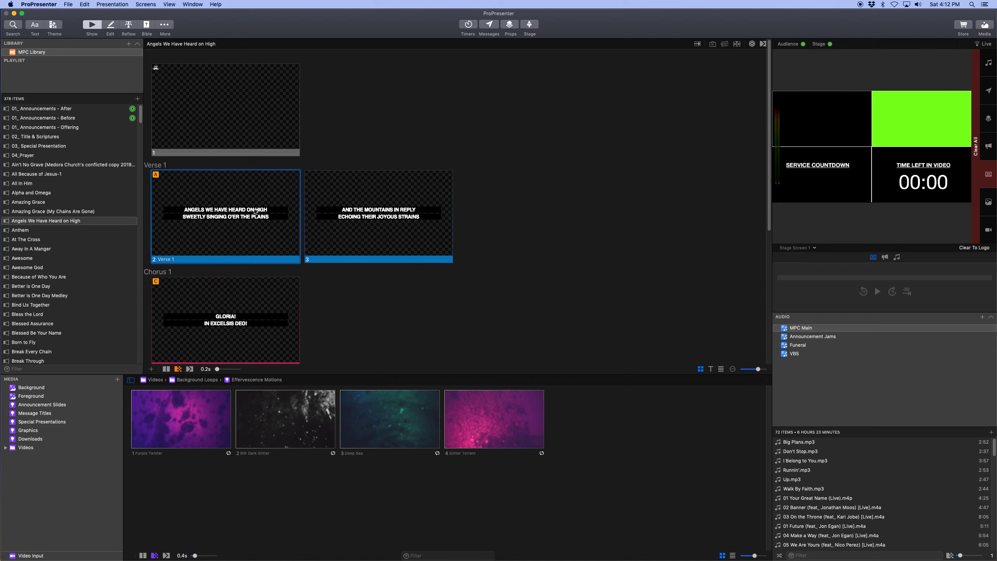
left_click(400, 230)
left_click(248, 307)
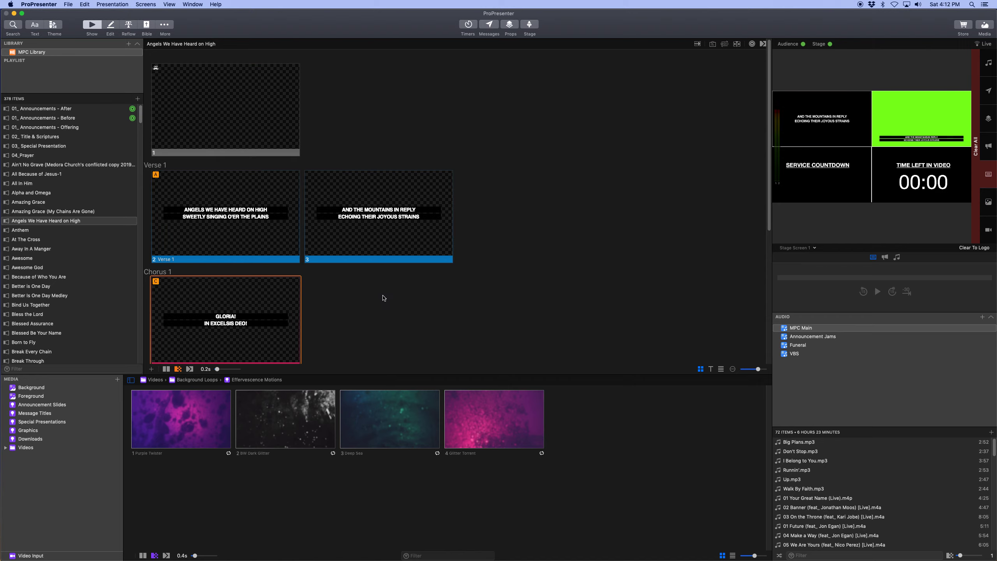